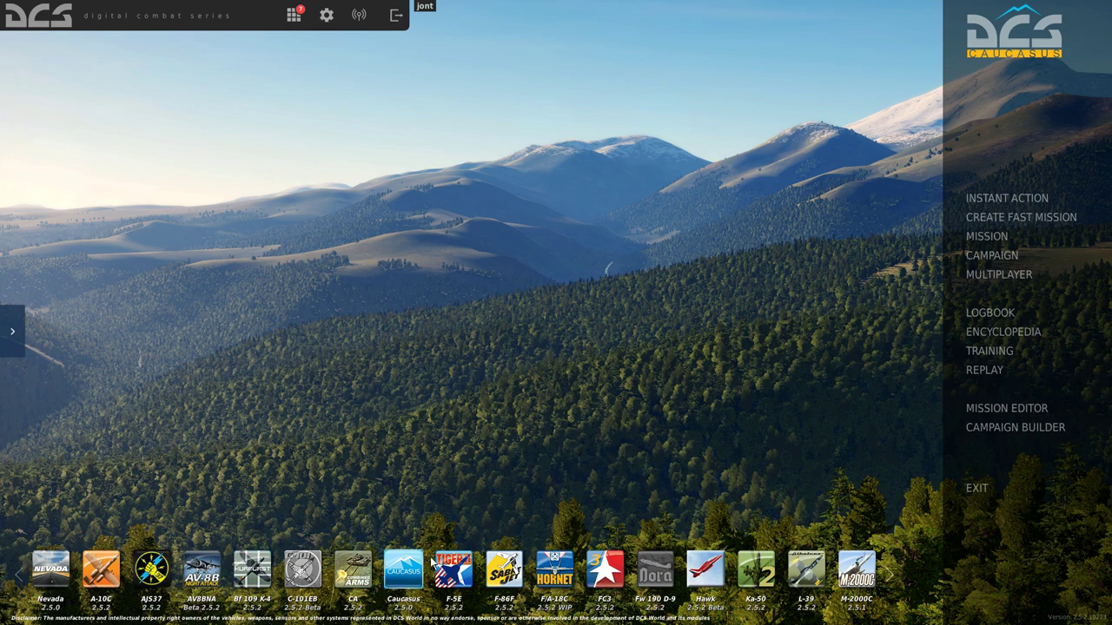
# - Open the control options and choose Hawk as the aircraft whose bindings are listed
pyautogui.moveTo(651, 566)
pyautogui.click(327, 17)
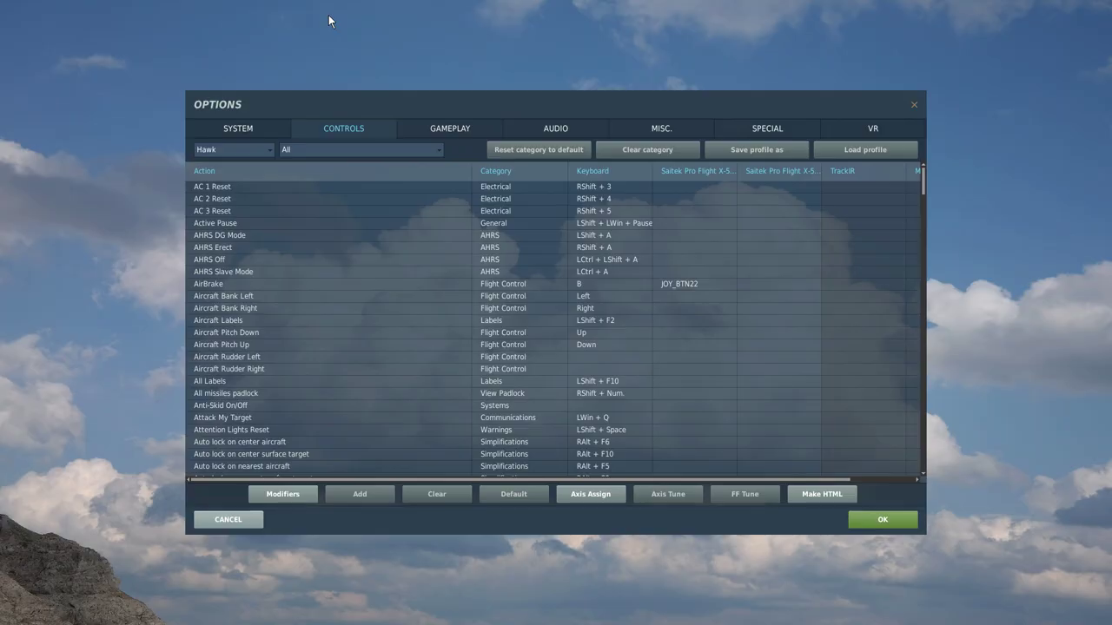
pyautogui.click(269, 151)
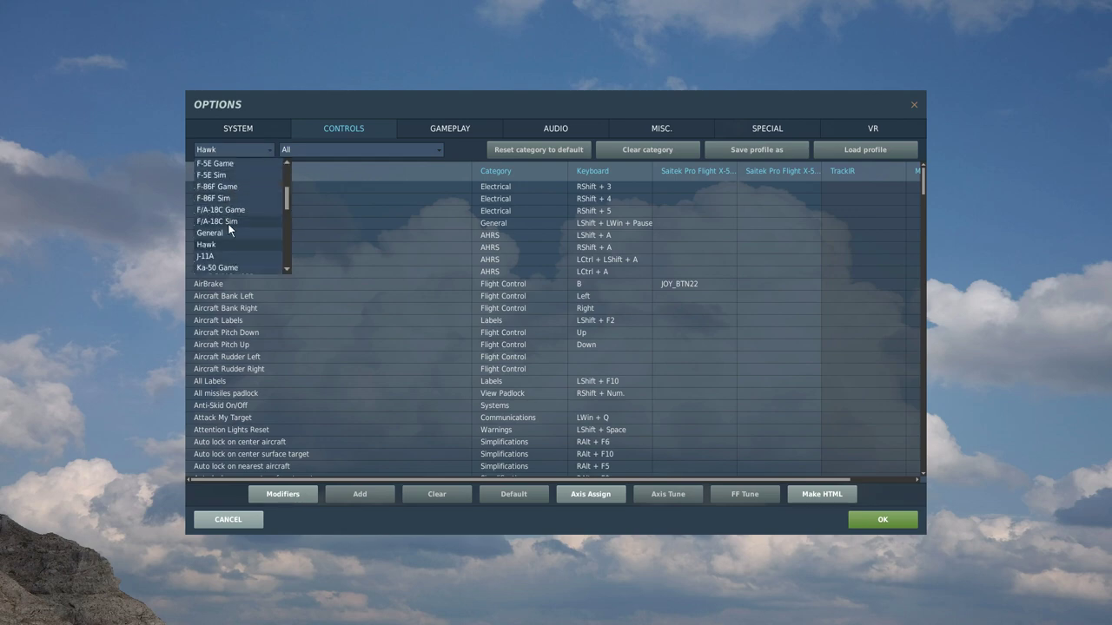
pyautogui.click(219, 245)
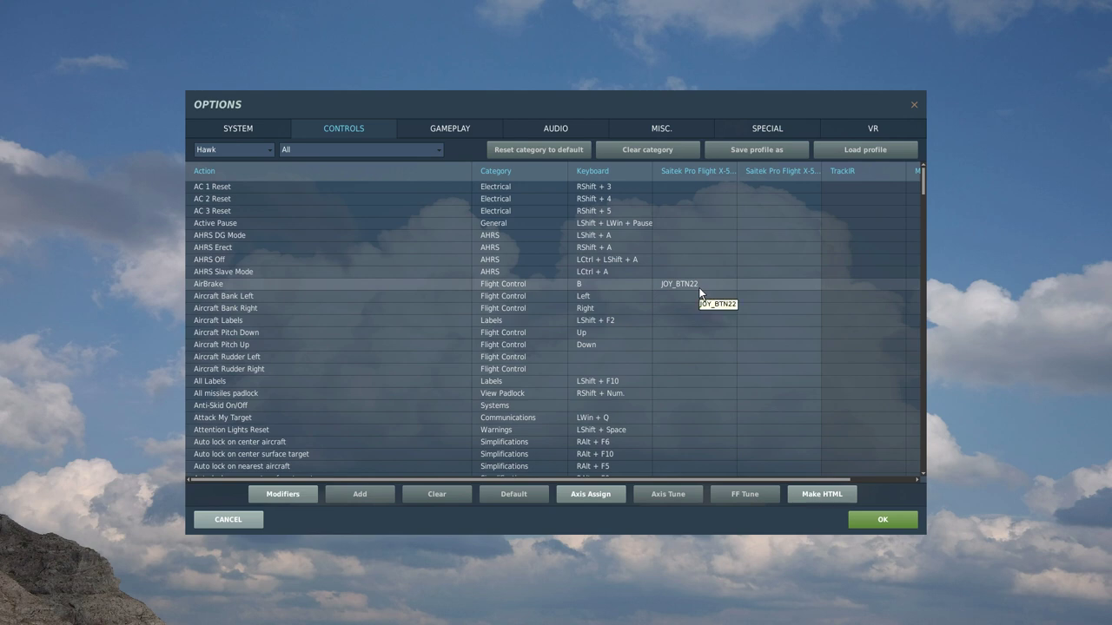
# - Filter the Hawk's control list to the Axis Commands category
pyautogui.click(439, 148)
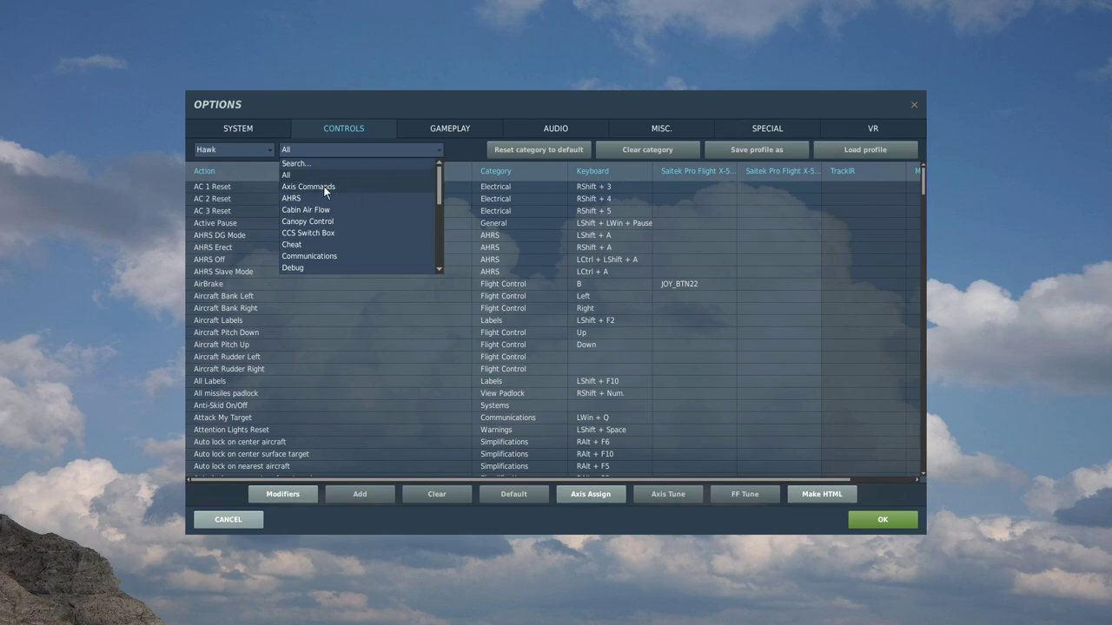
pyautogui.click(306, 148)
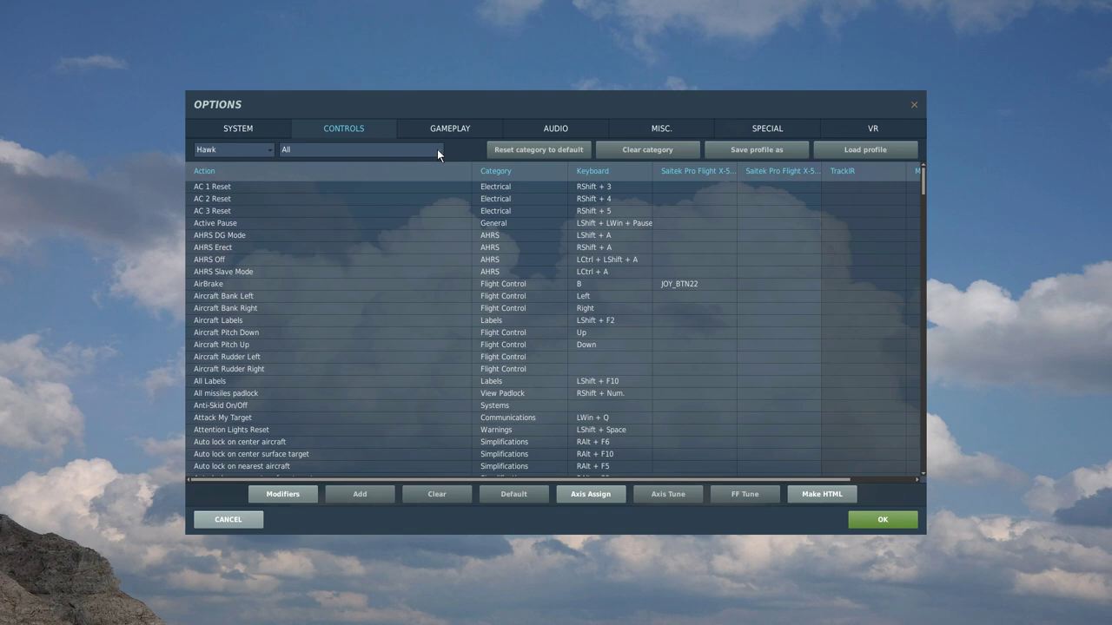
pyautogui.click(437, 148)
pyautogui.click(316, 188)
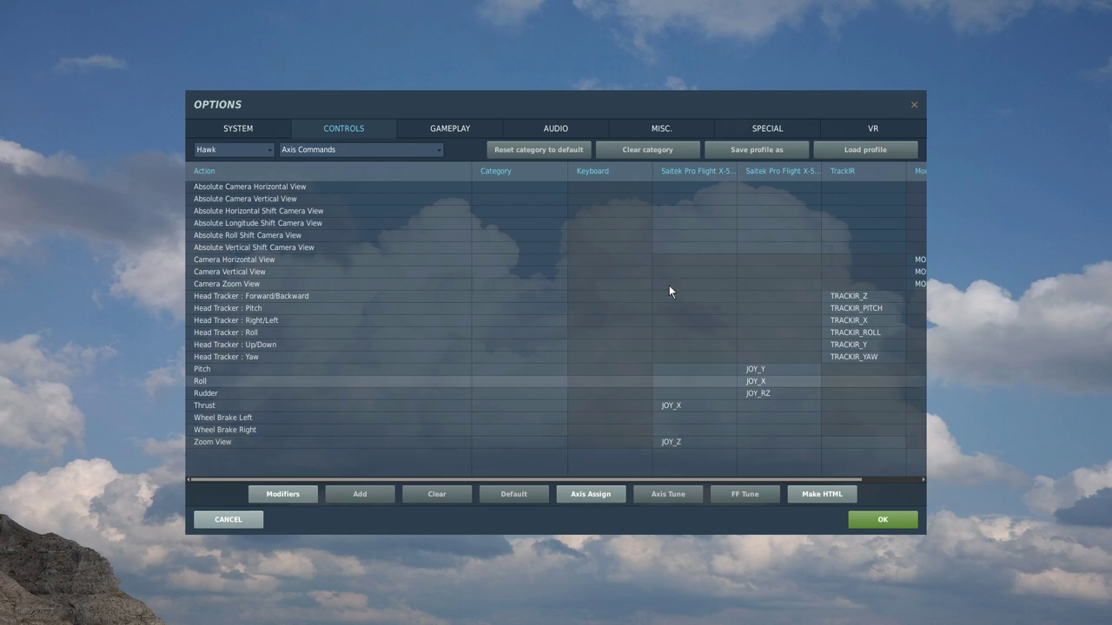
# - Check the Zoom View and Thrust axis assignments on the throttle device, accepting each as assigned
pyautogui.doubleClick(701, 445)
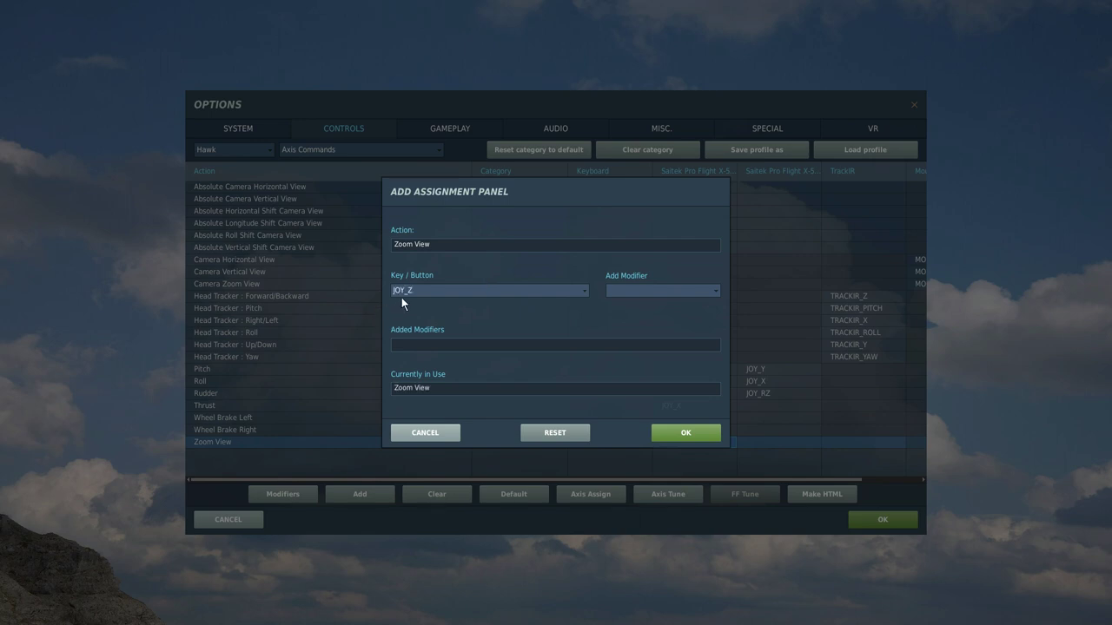
pyautogui.click(670, 437)
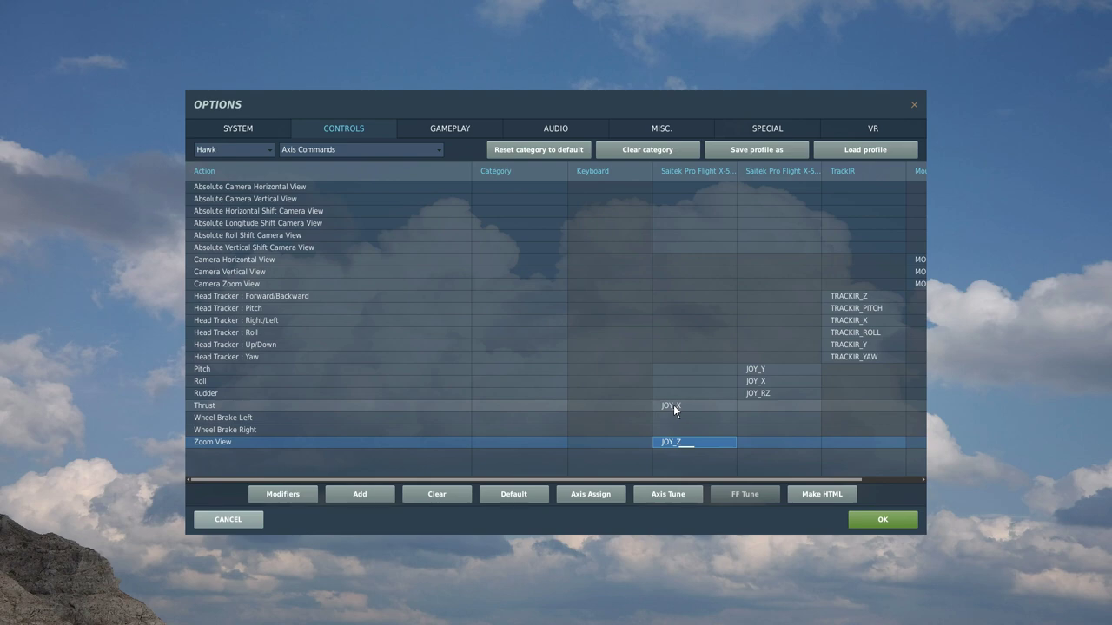
pyautogui.doubleClick(677, 407)
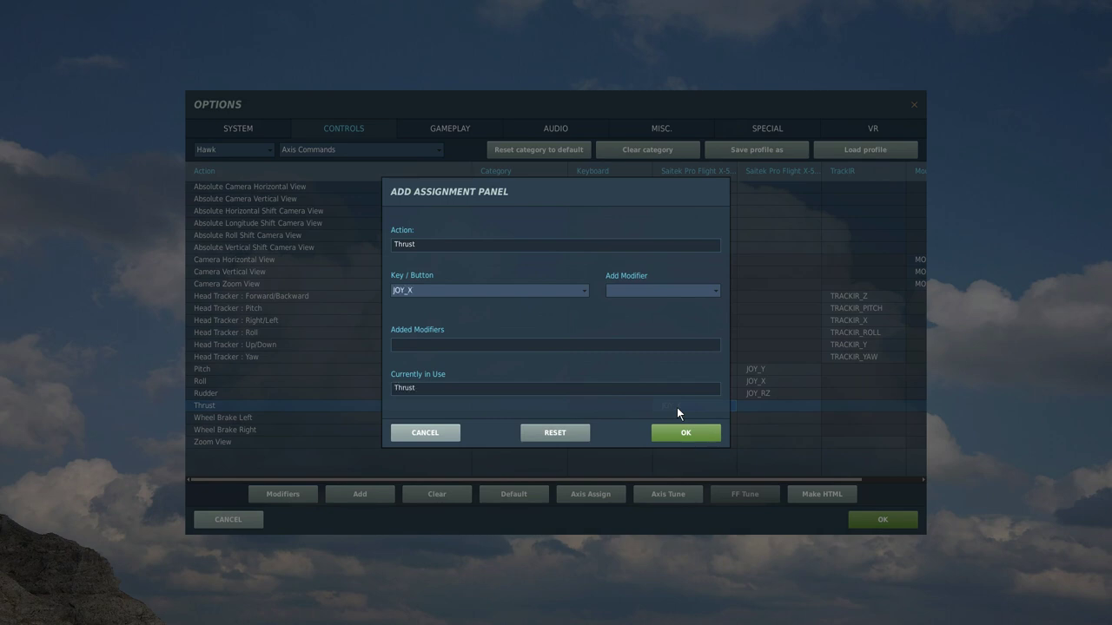
pyautogui.click(686, 433)
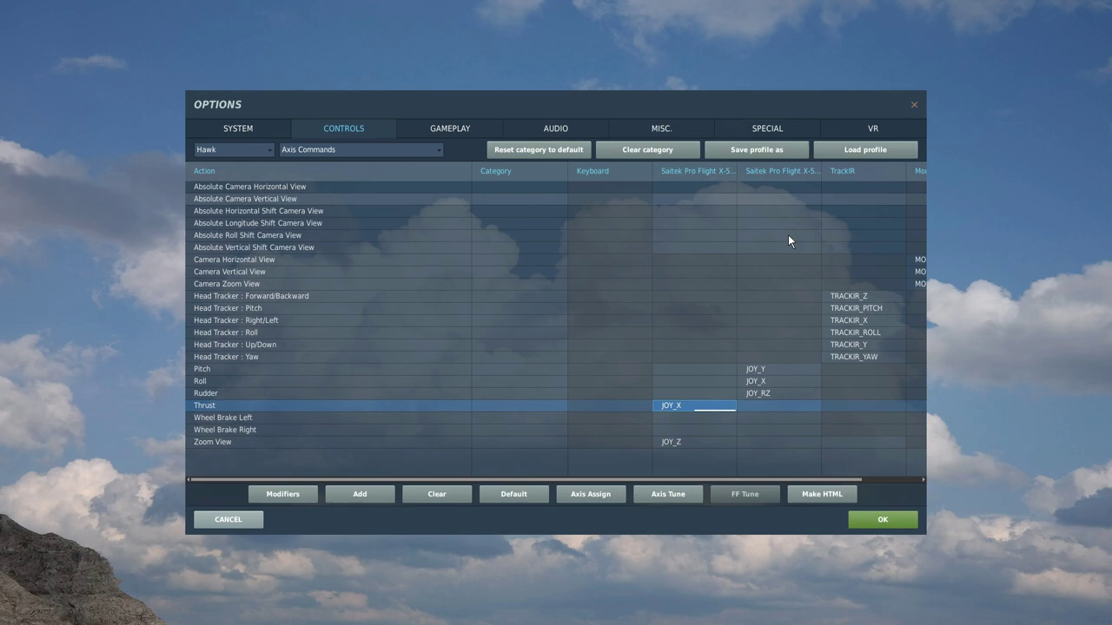
# - Accept the Rudder assignment on JOY_RZ and set its axis curvature to 25
pyautogui.doubleClick(785, 394)
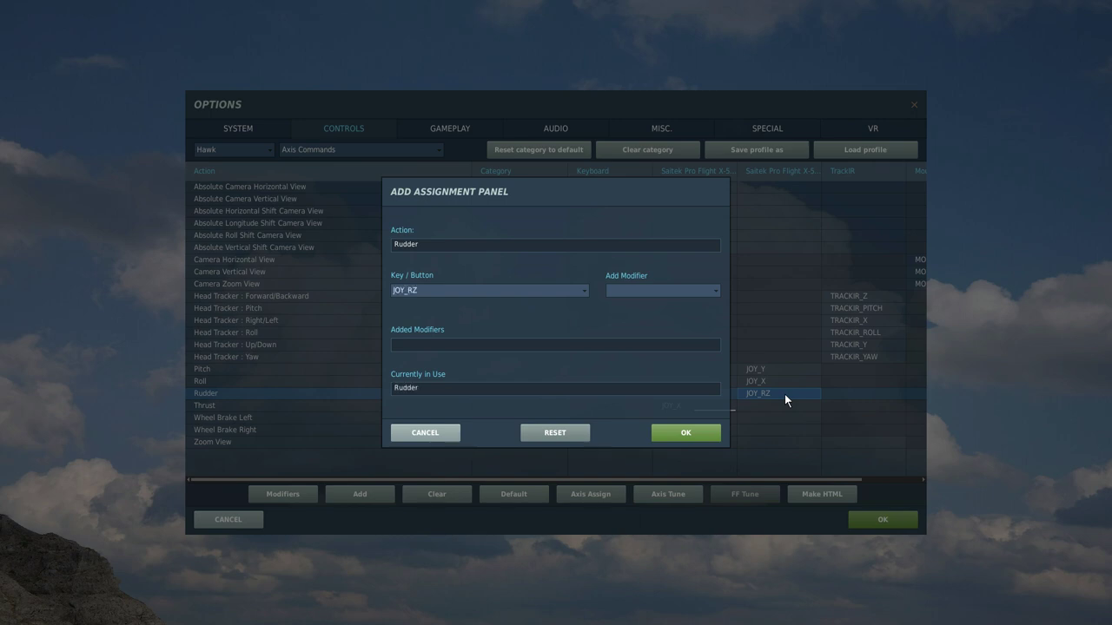
pyautogui.click(694, 433)
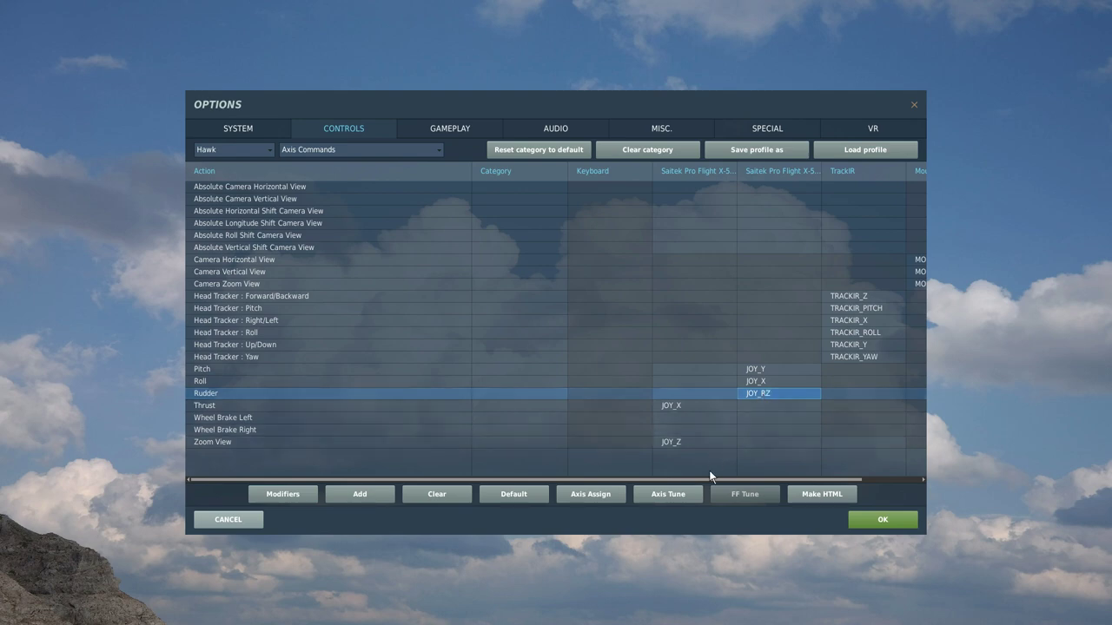
pyautogui.click(662, 494)
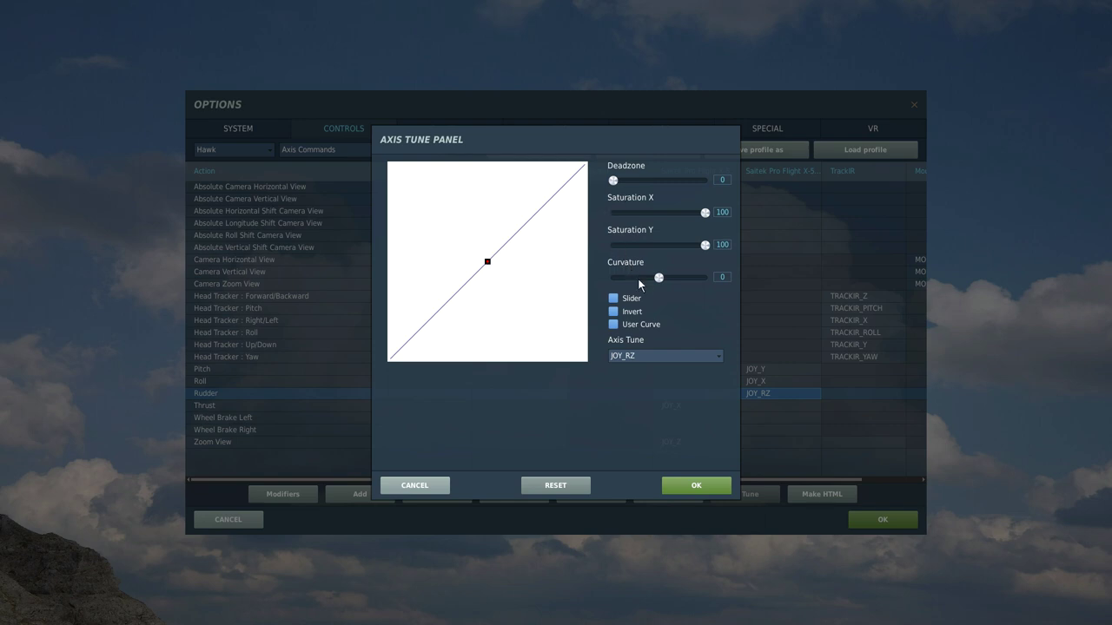
pyautogui.moveTo(658, 279); pyautogui.dragTo(668, 280)
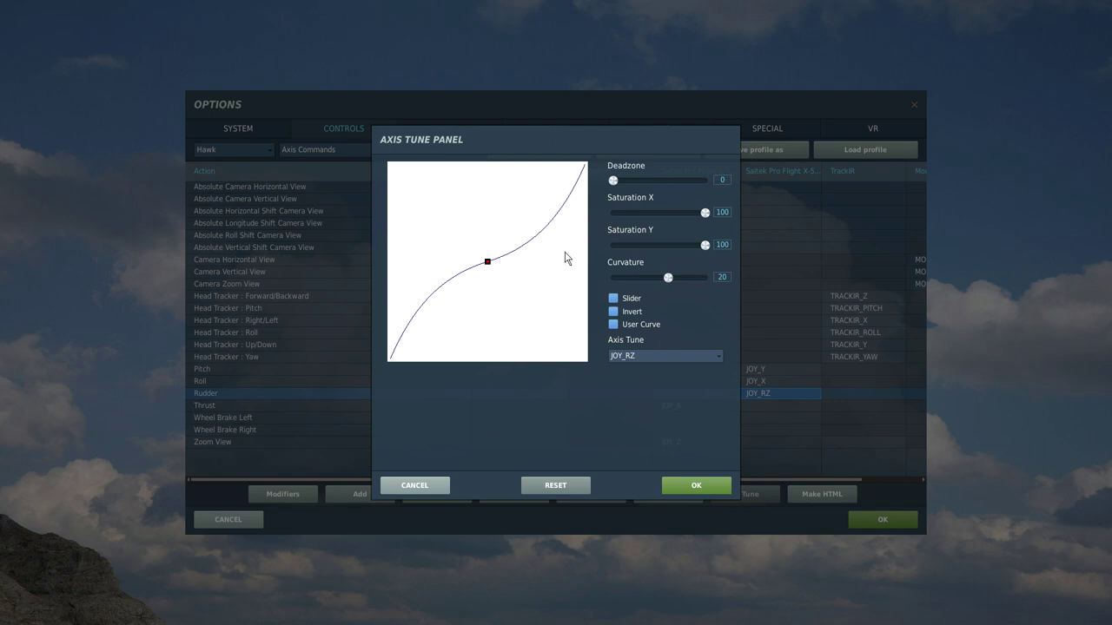
pyautogui.moveTo(668, 280); pyautogui.dragTo(671, 287)
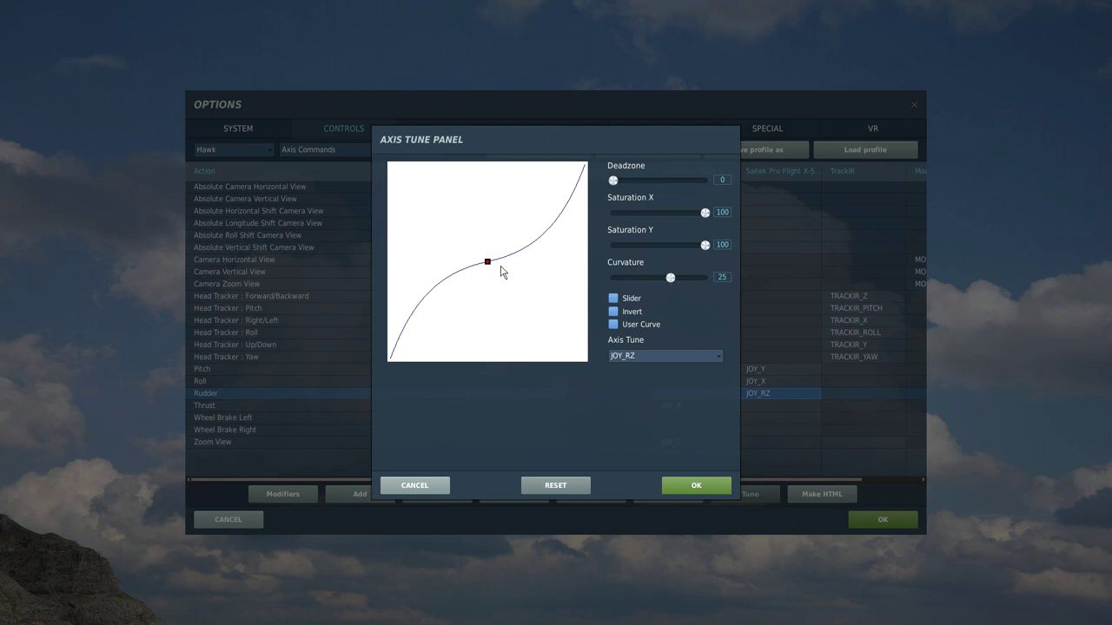
pyautogui.click(696, 485)
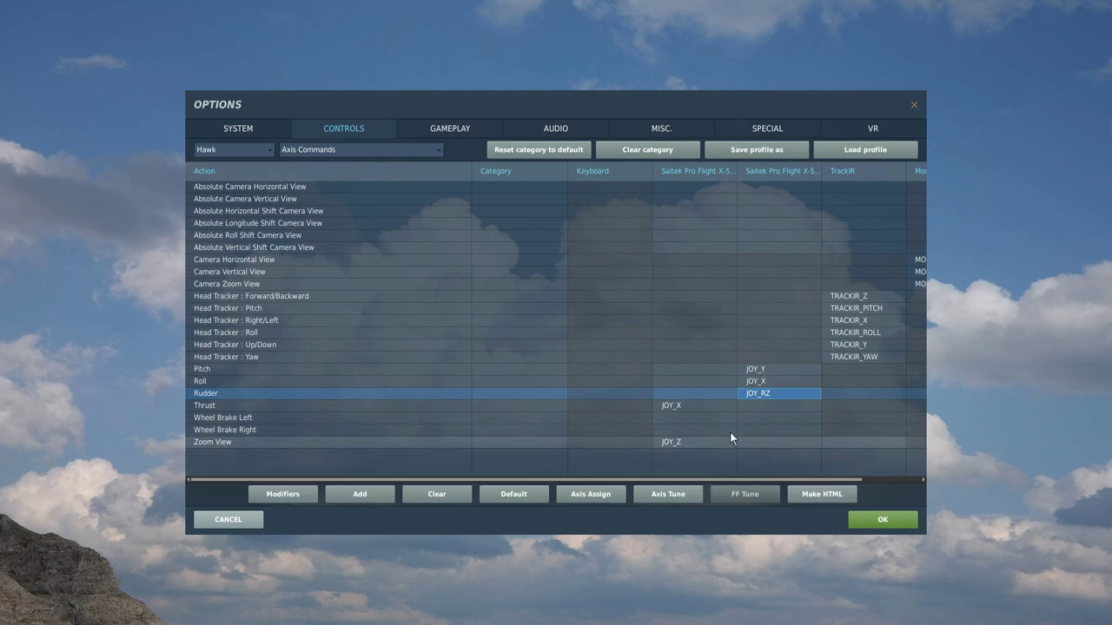
# - Accept the Roll assignment on JOY_X and set its axis curvature to 25
pyautogui.doubleClick(766, 381)
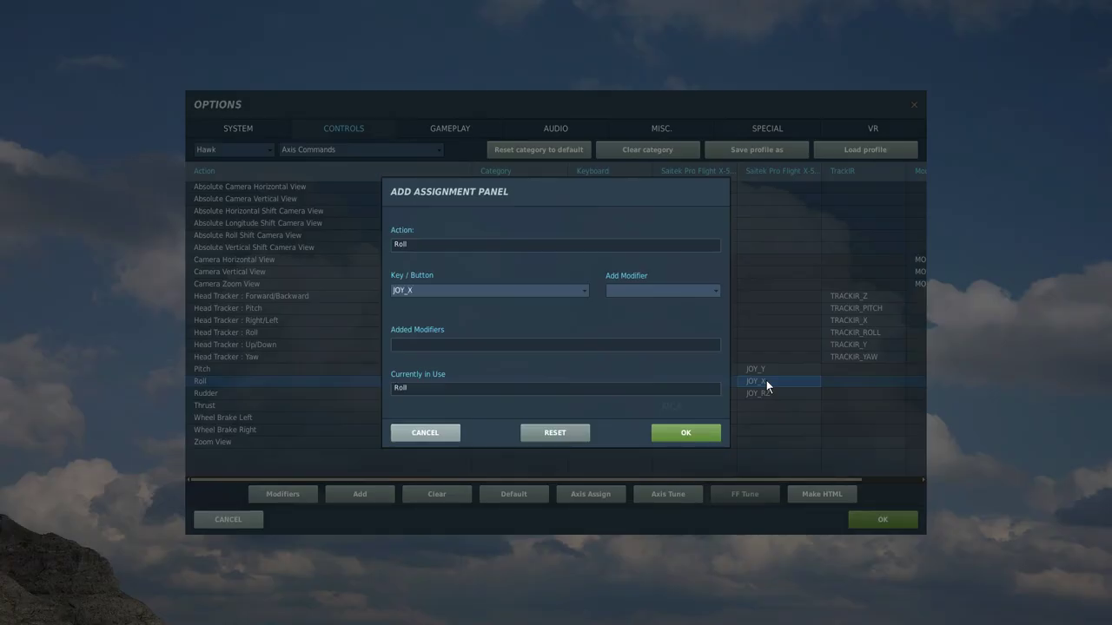
pyautogui.click(679, 433)
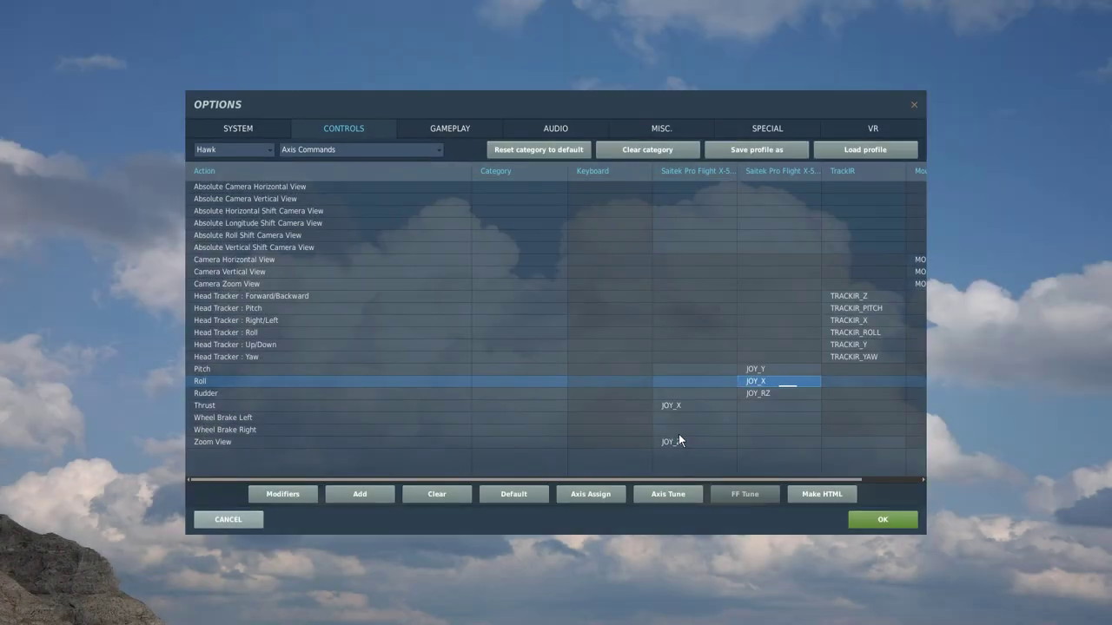
pyautogui.click(652, 495)
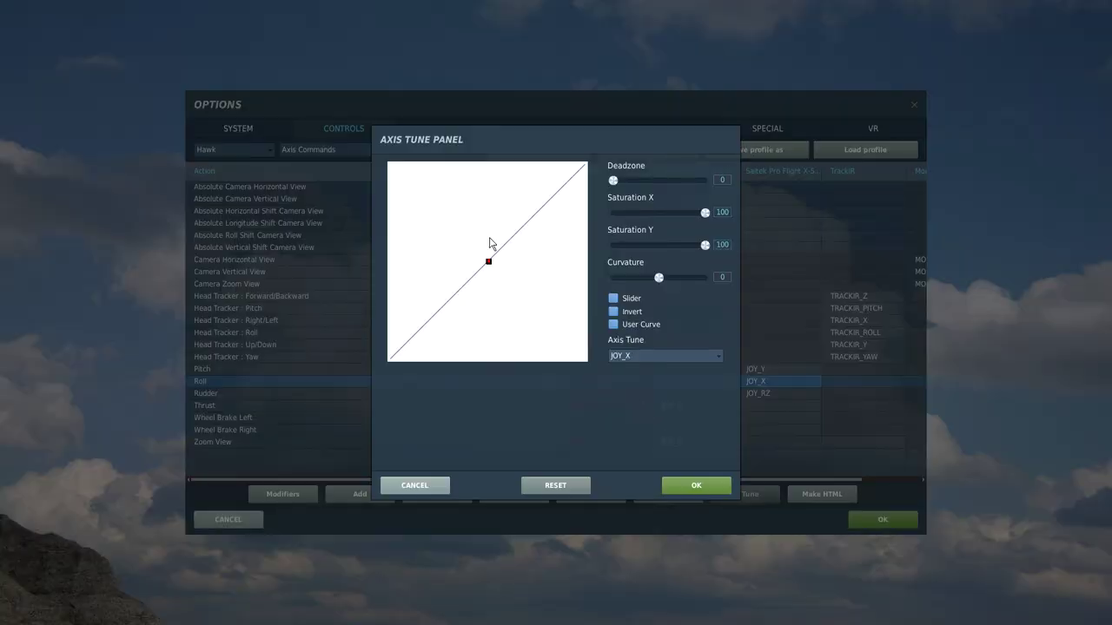
pyautogui.moveTo(659, 278); pyautogui.dragTo(671, 281)
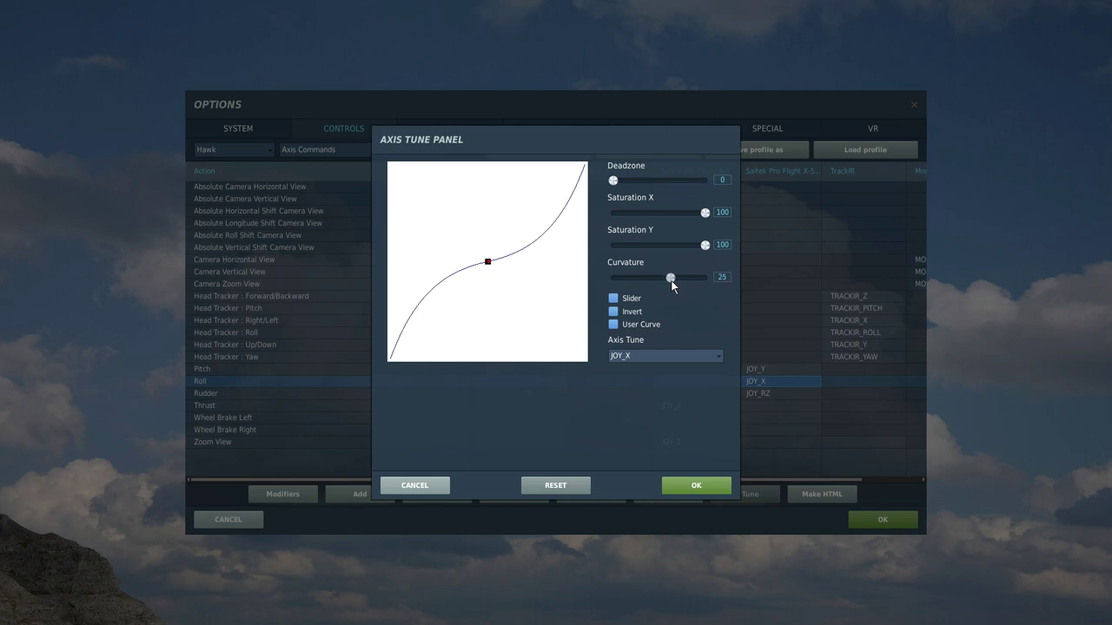
pyautogui.click(700, 484)
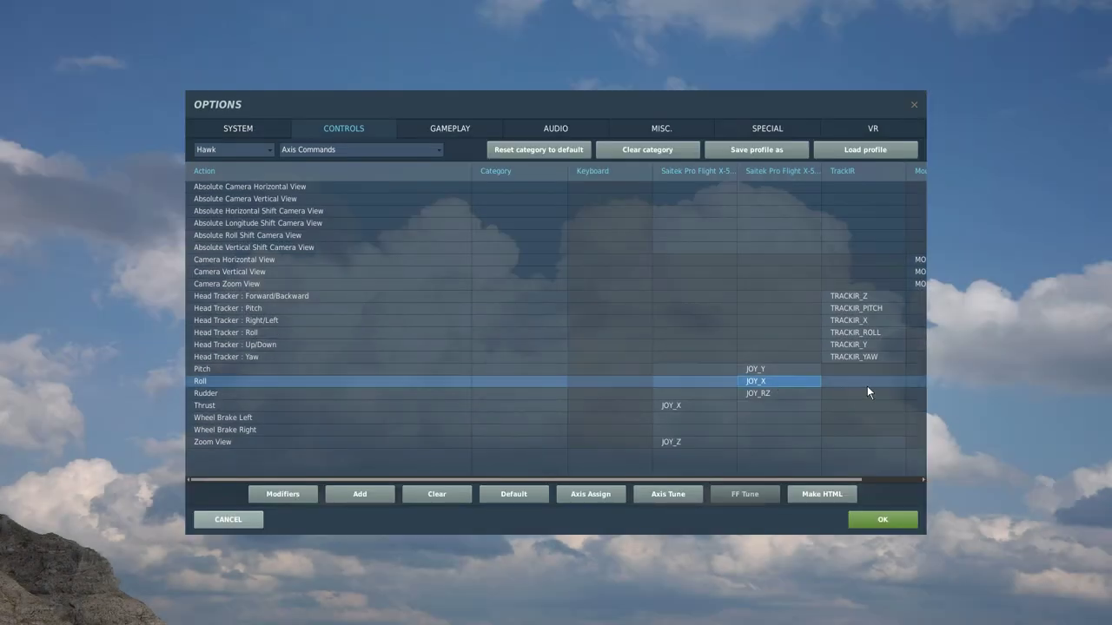
# - Accept the Pitch assignment on JOY_Y and set its axis curvature to 25
pyautogui.doubleClick(787, 368)
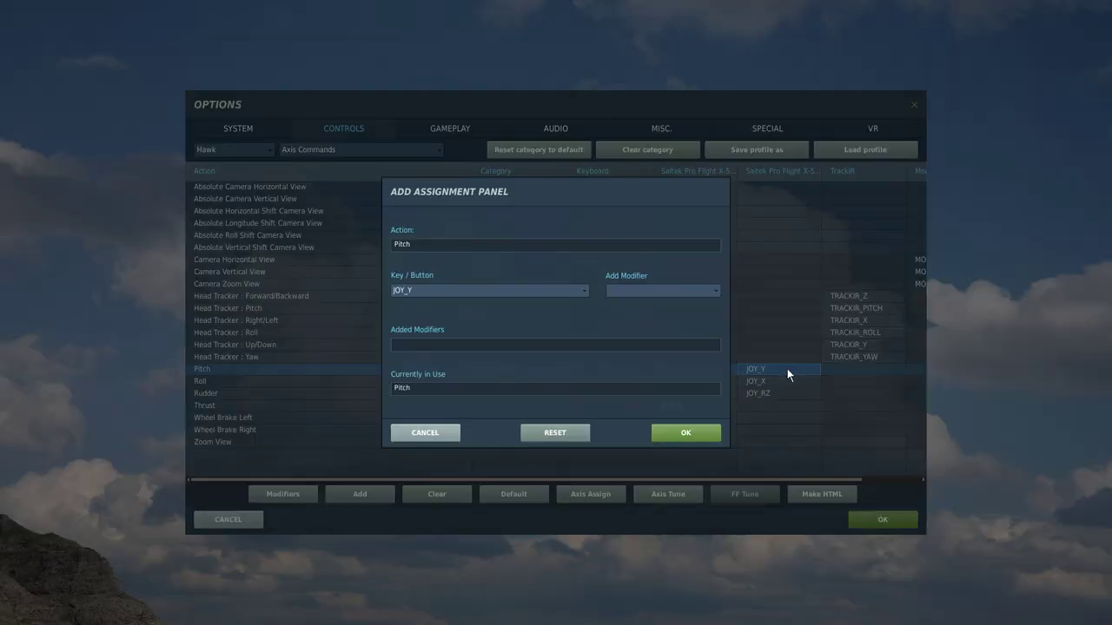
pyautogui.click(719, 429)
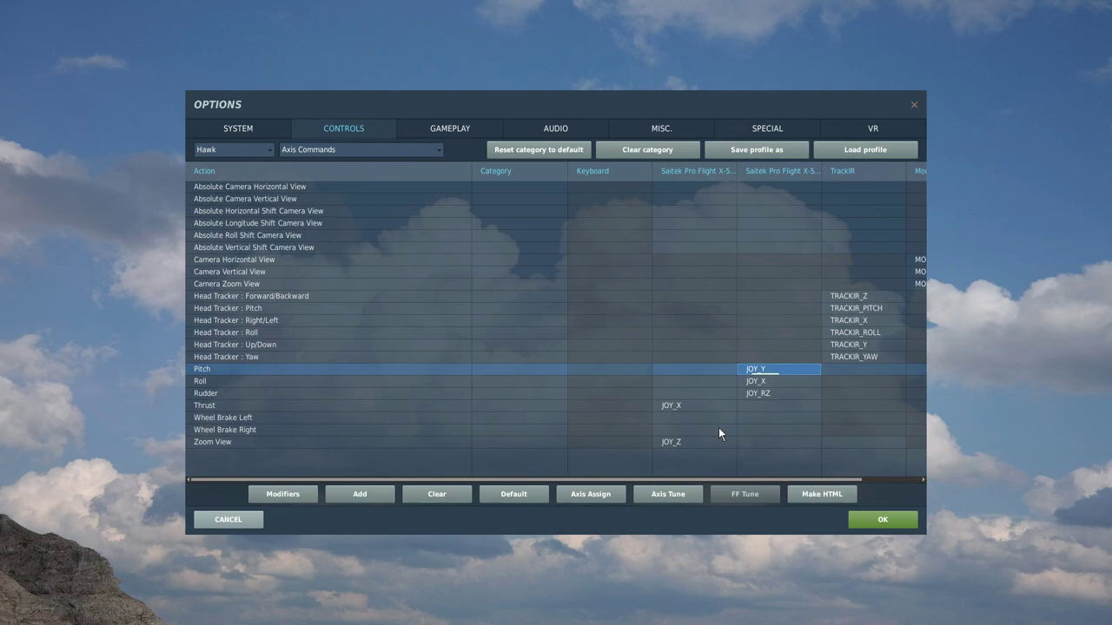
pyautogui.click(674, 495)
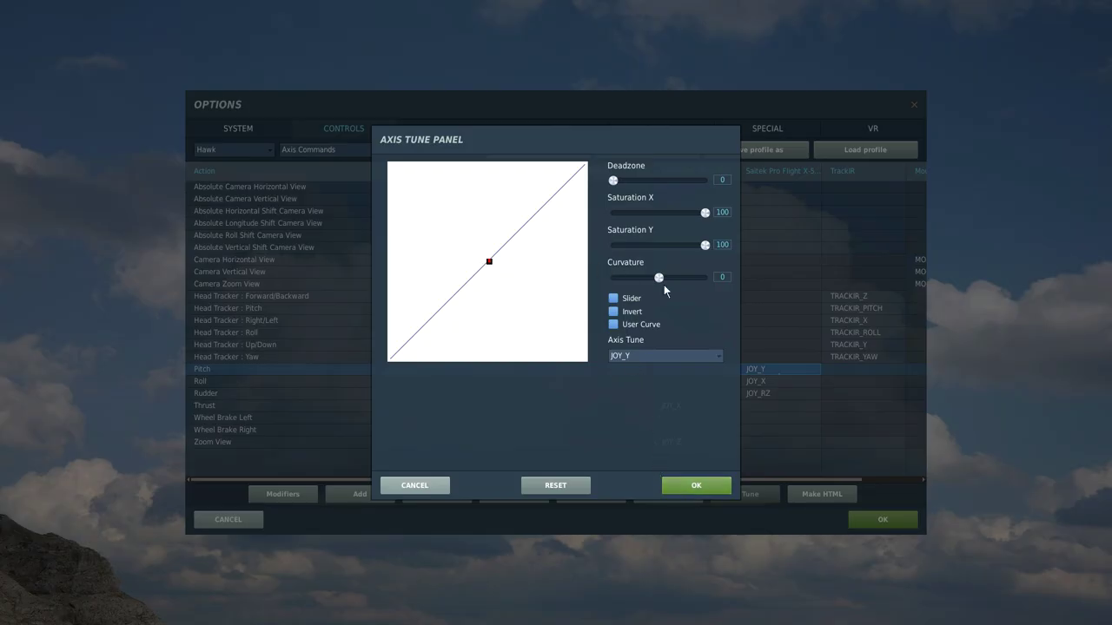
pyautogui.moveTo(661, 279); pyautogui.dragTo(671, 281)
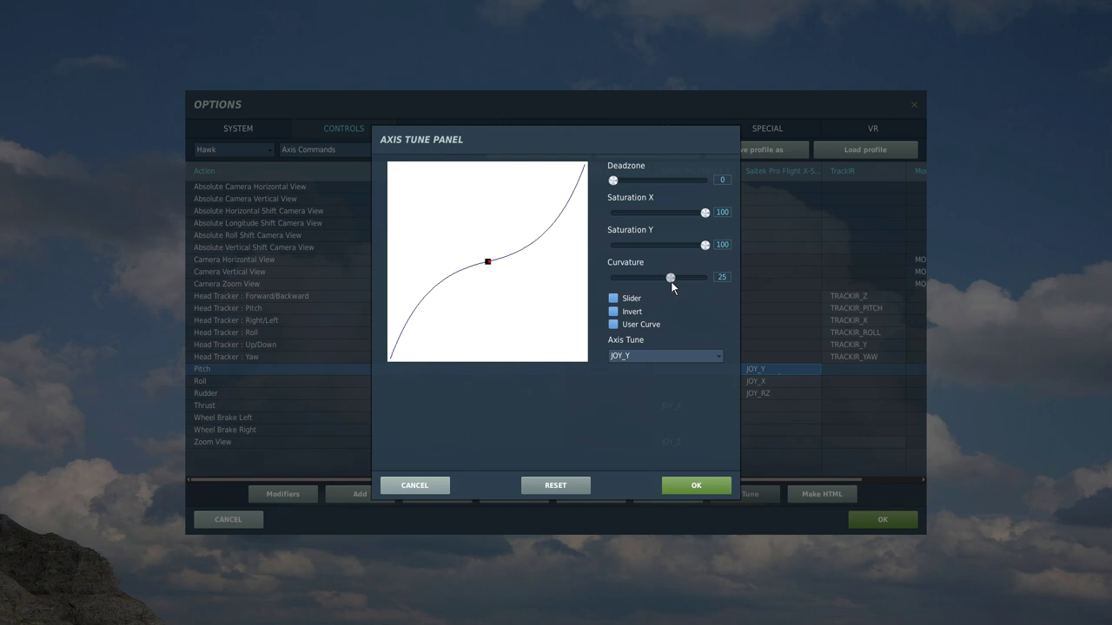
pyautogui.click(701, 488)
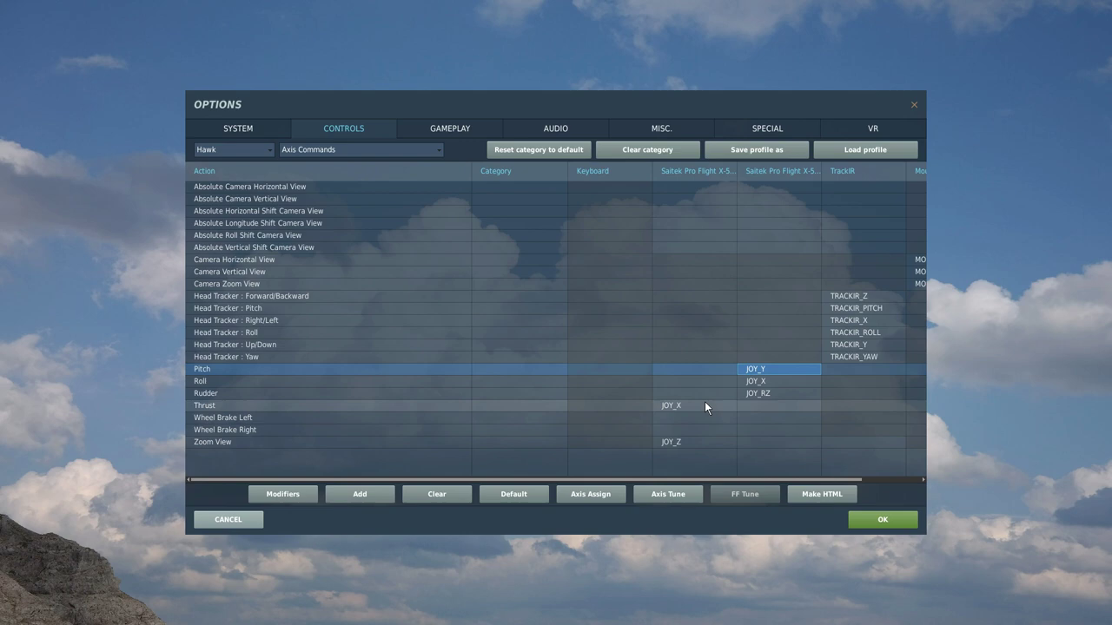
# - Search the Hawk's commands for "snap" and check the joystick assignment of Custom Snap View 5
pyautogui.click(438, 150)
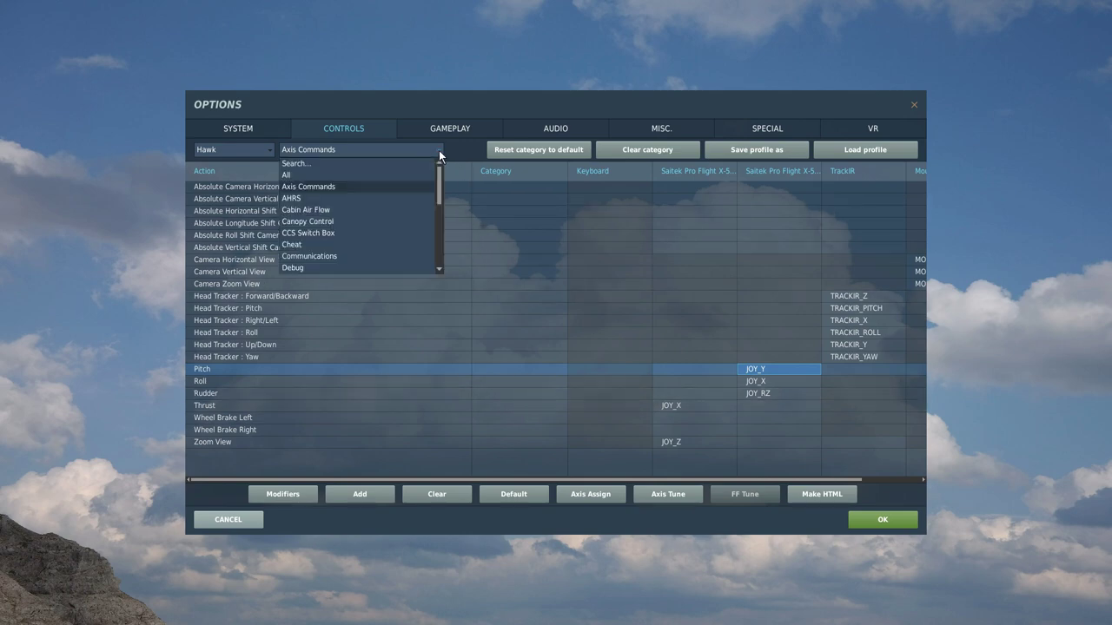
pyautogui.click(295, 164)
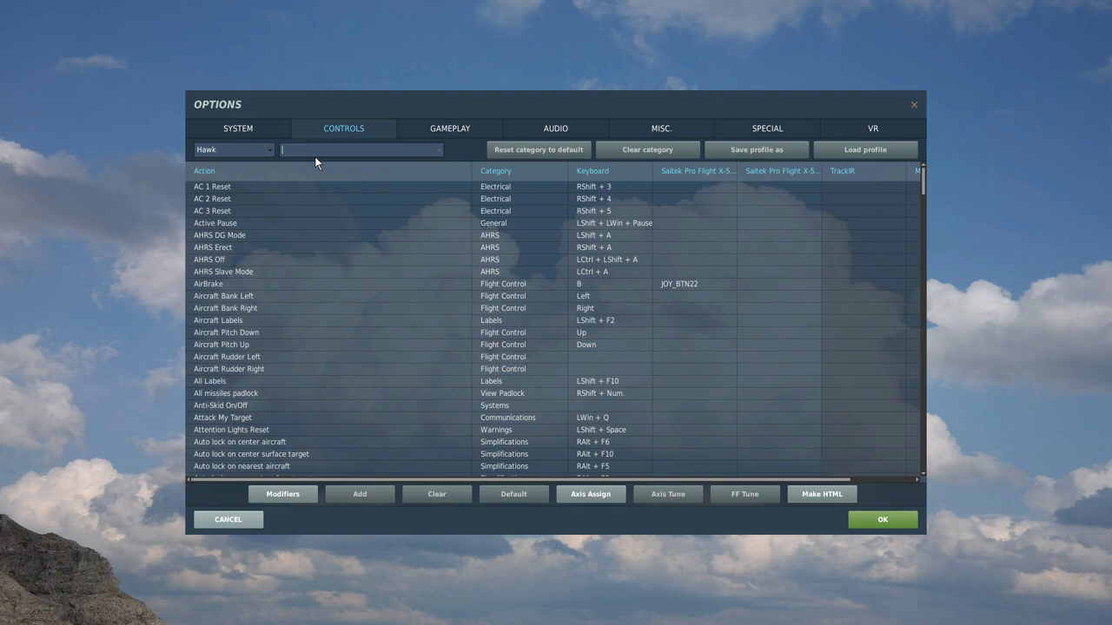
pyautogui.write('snap')
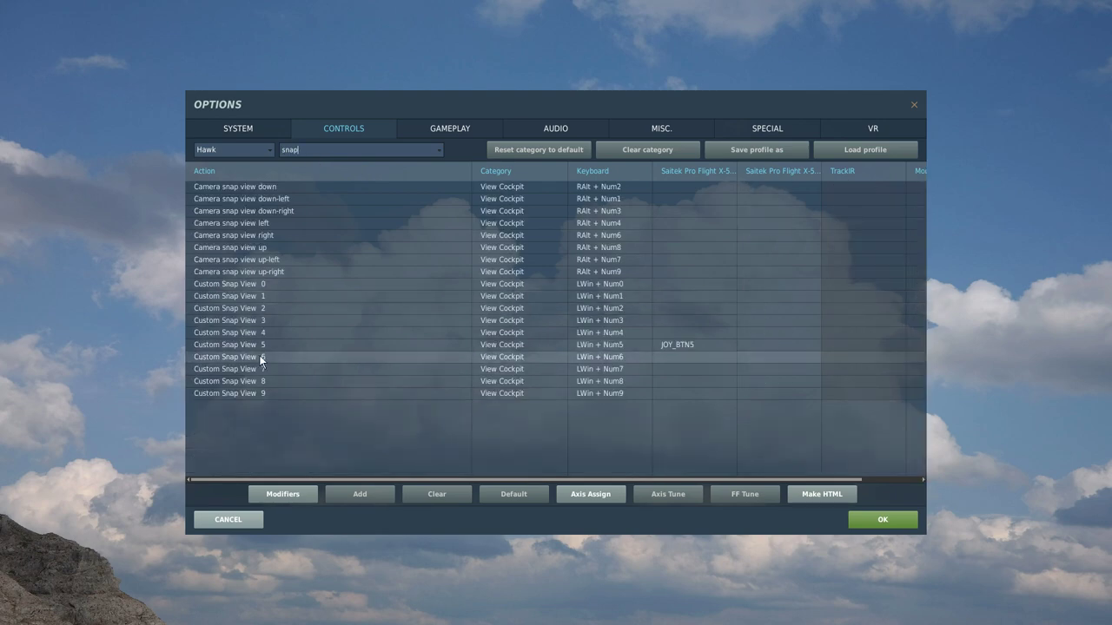
pyautogui.click(263, 344)
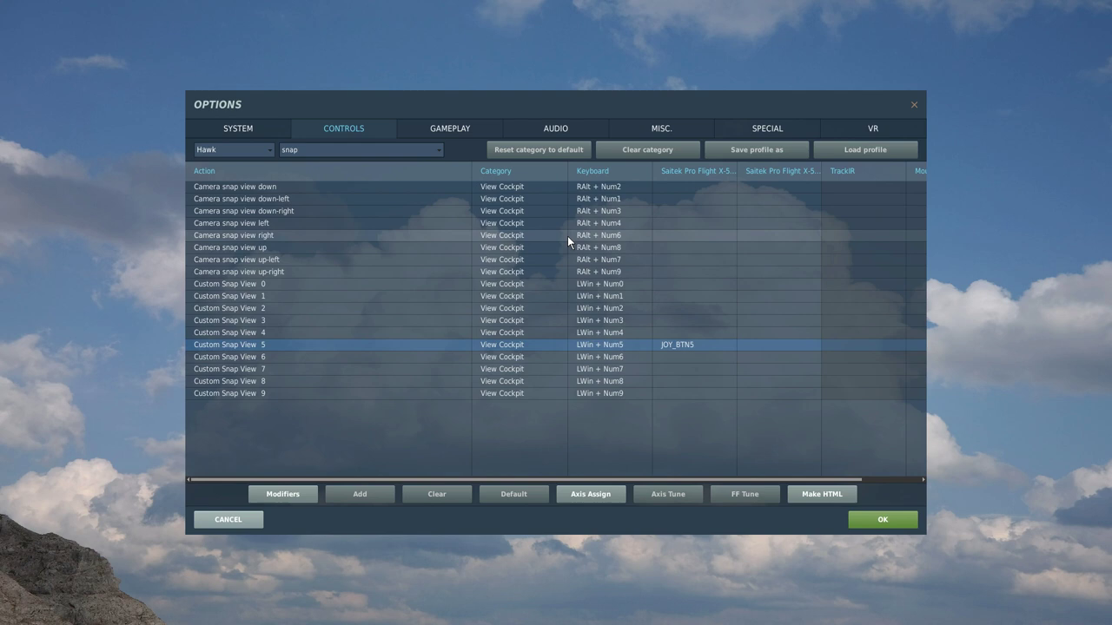
pyautogui.click(688, 345)
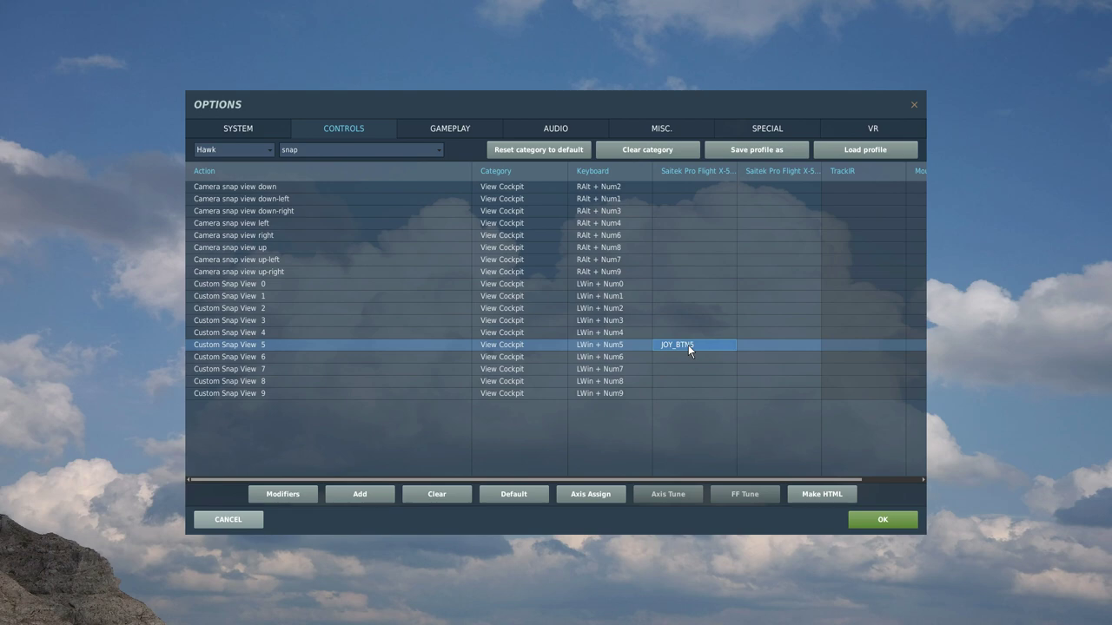
pyautogui.doubleClick(695, 345)
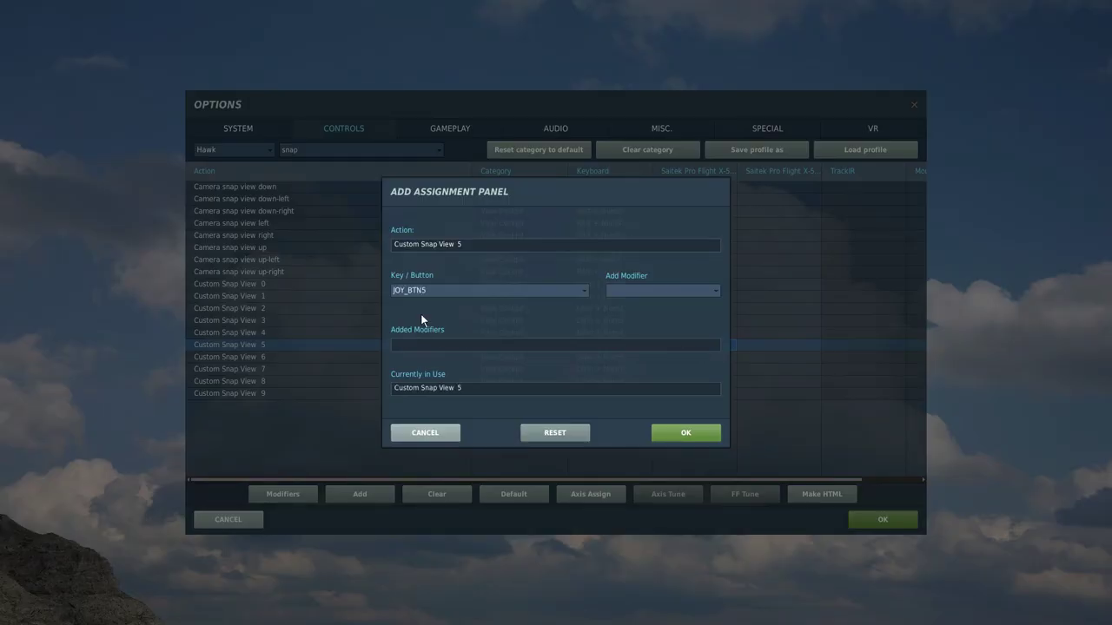
pyautogui.click(693, 439)
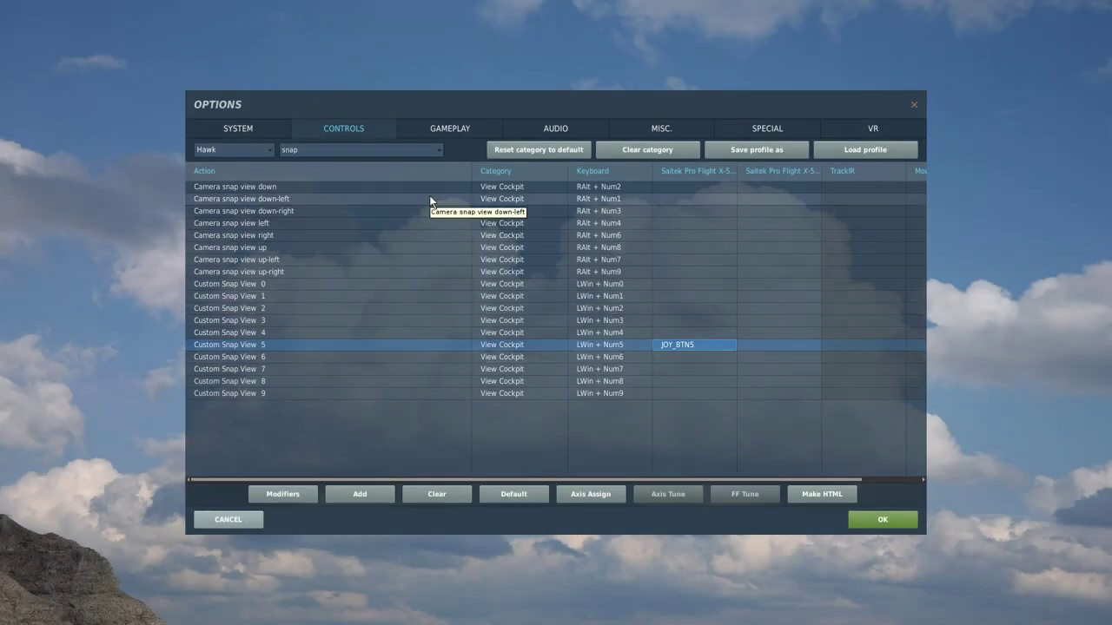
# - Search the Hawk's commands for "flaps" in place of the snap view search
pyautogui.click(441, 152)
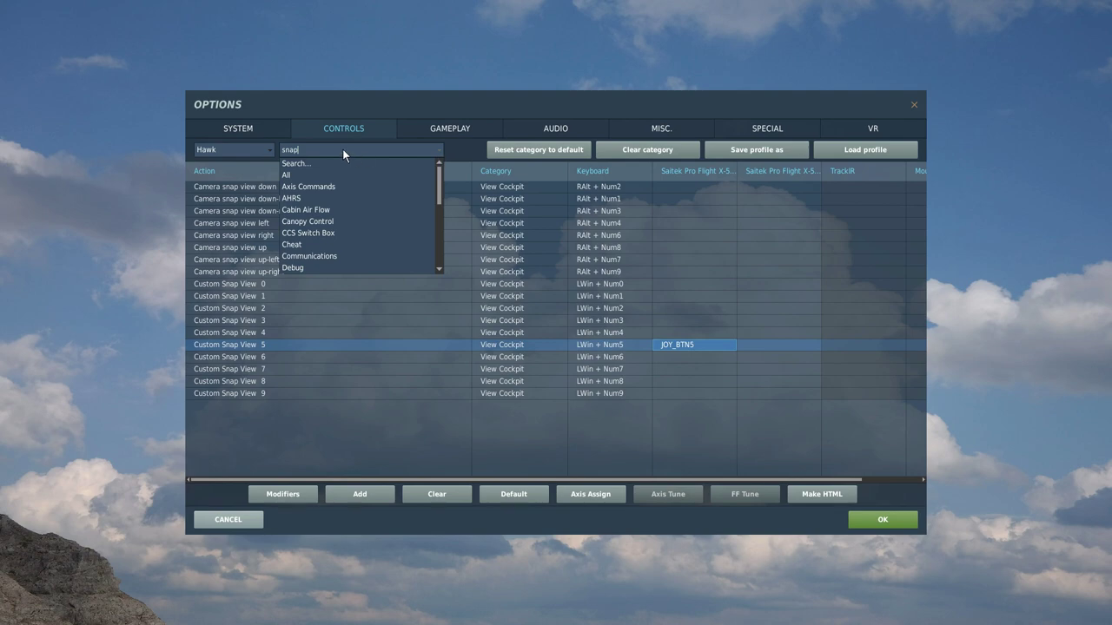
pyautogui.click(343, 148)
pyautogui.press('BackSpace')
pyautogui.press('BackSpace')
pyautogui.press('BackSpace')
pyautogui.press('BackSpace')
pyautogui.write('flap')
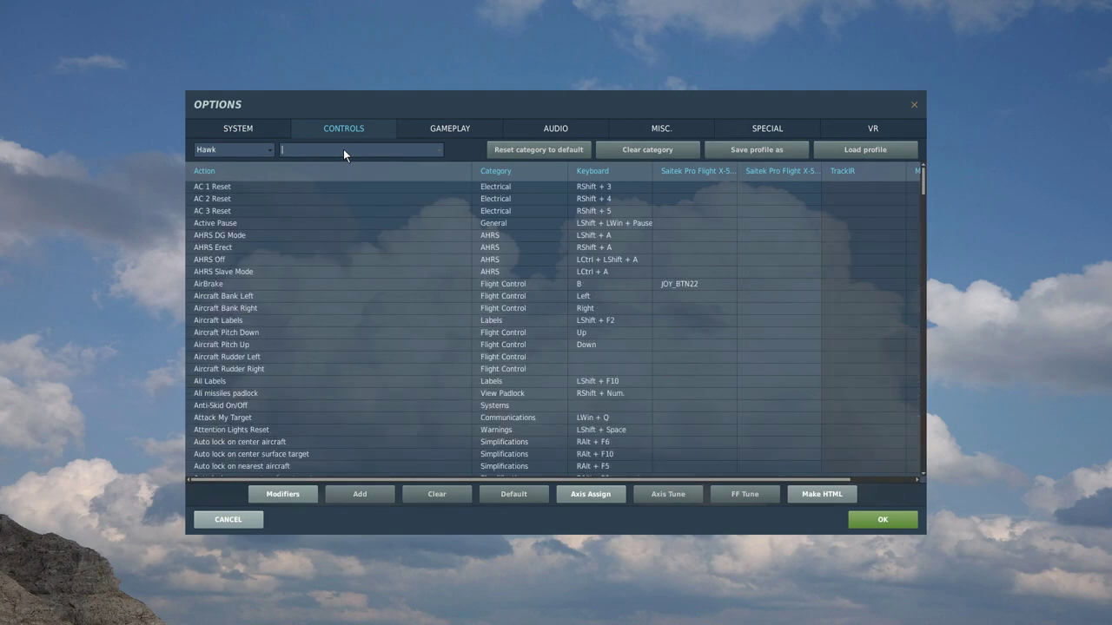
pyautogui.write('s')
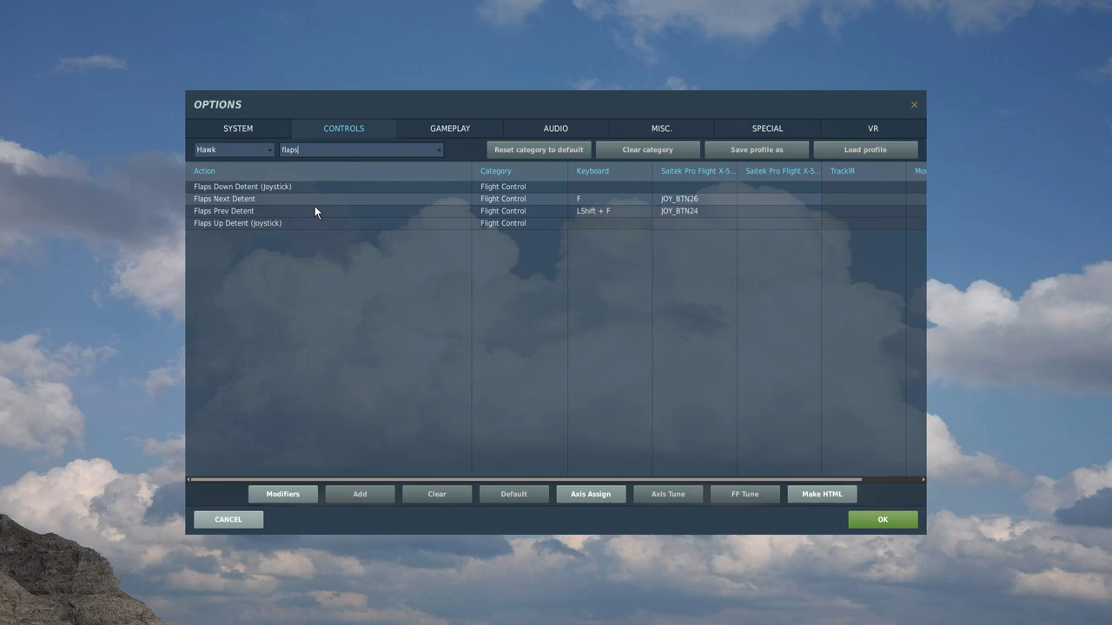
# - Assign Flaps Next Detent to JOY_BTN26 and Flaps Prev Detent to JOY_BTN24 on the first Saitek device
pyautogui.doubleClick(696, 198)
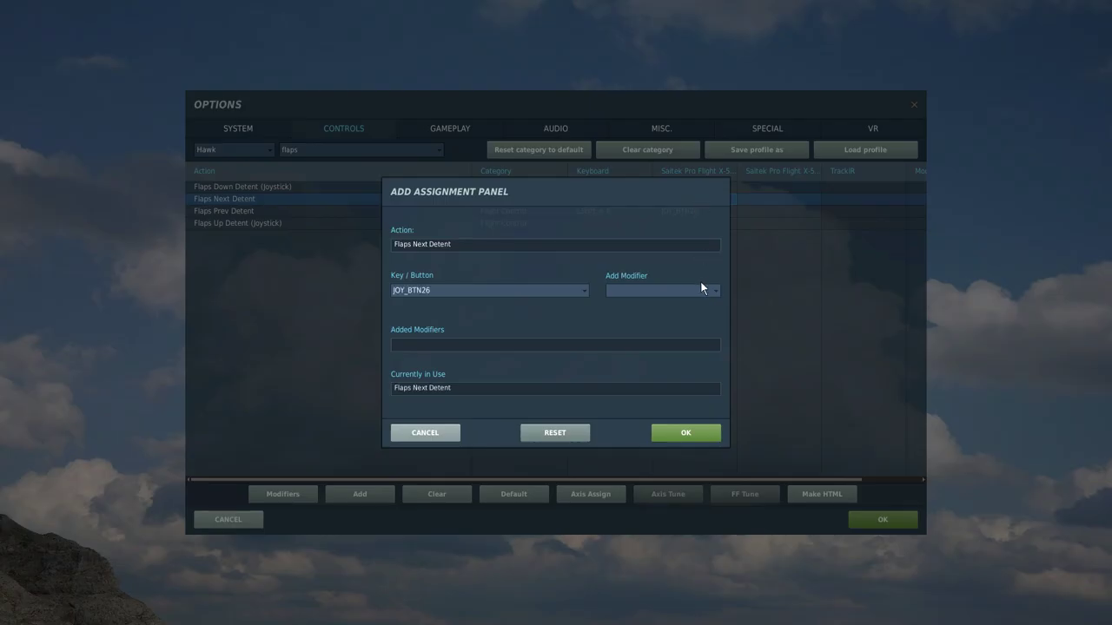
pyautogui.click(685, 430)
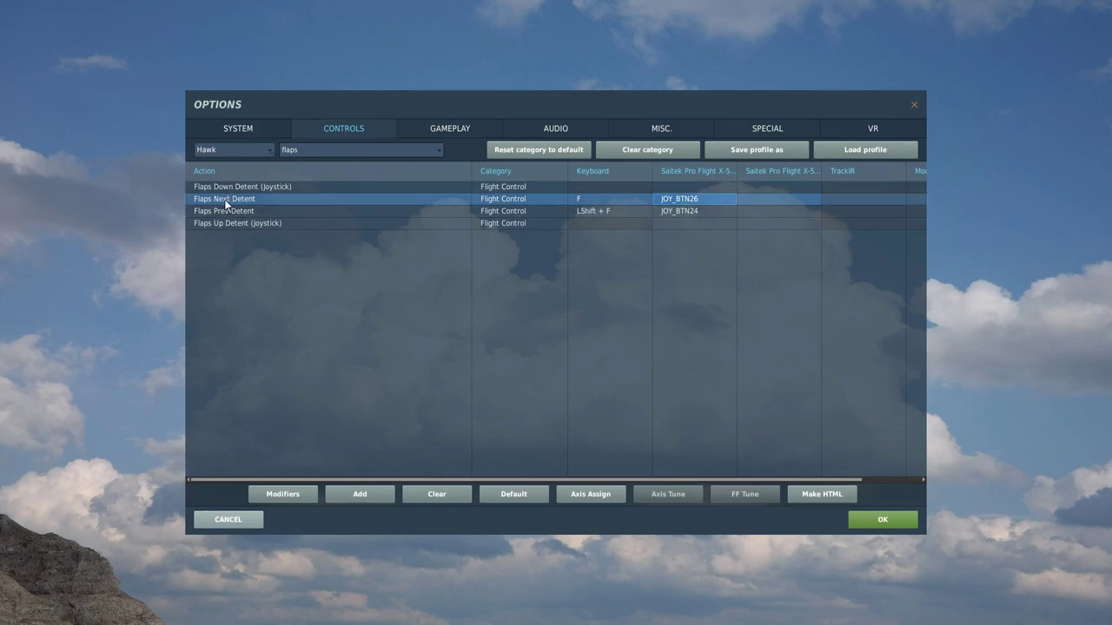
pyautogui.doubleClick(686, 213)
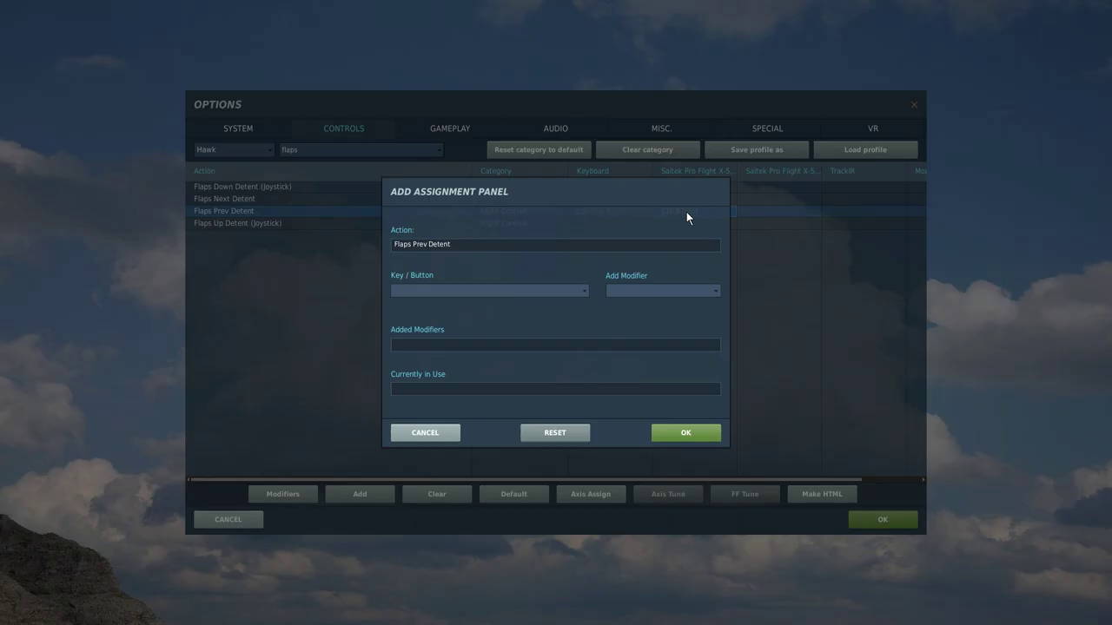
pyautogui.click(686, 434)
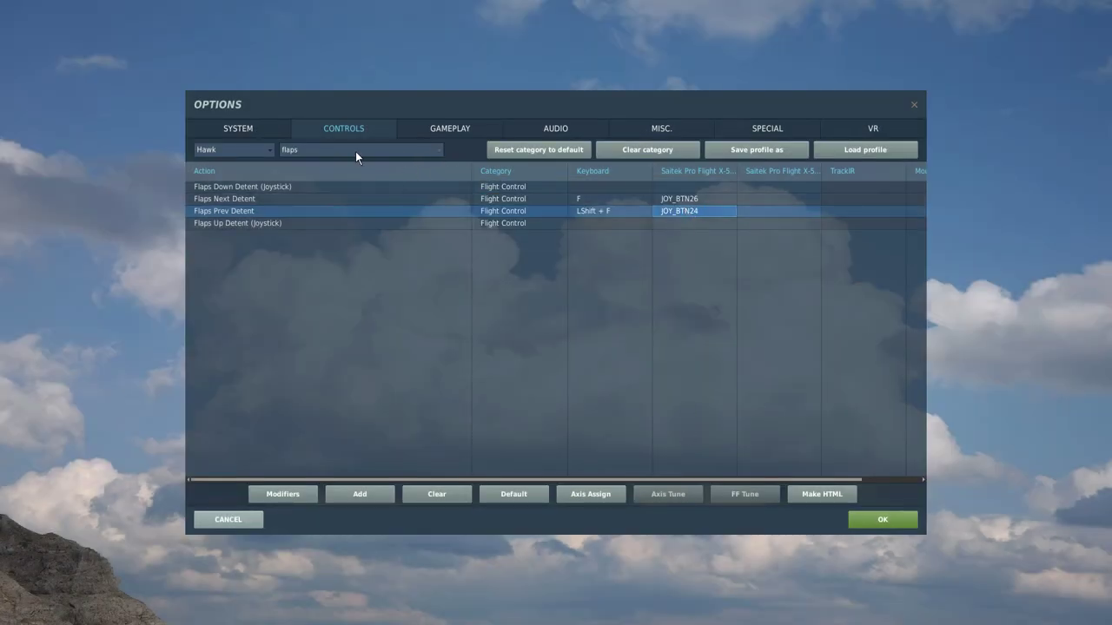
# - Search the Hawk's commands for "air" and select the AirBrake action
pyautogui.press('BackSpace')
pyautogui.press('BackSpace')
pyautogui.press('BackSpace')
pyautogui.press('BackSpace')
pyautogui.press('BackSpace')
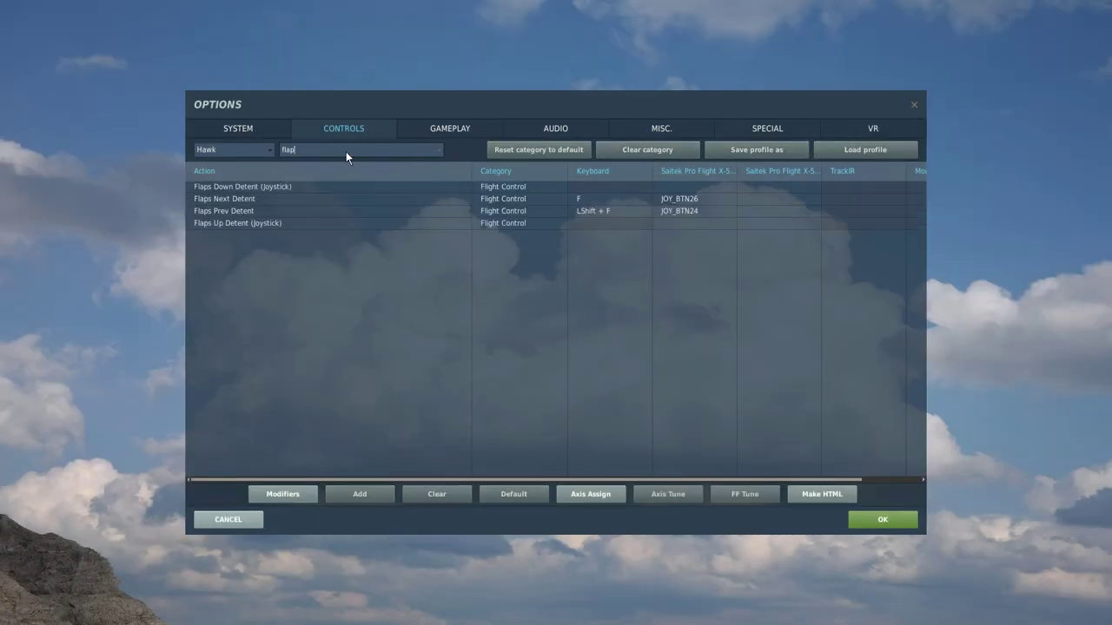
pyautogui.write('air')
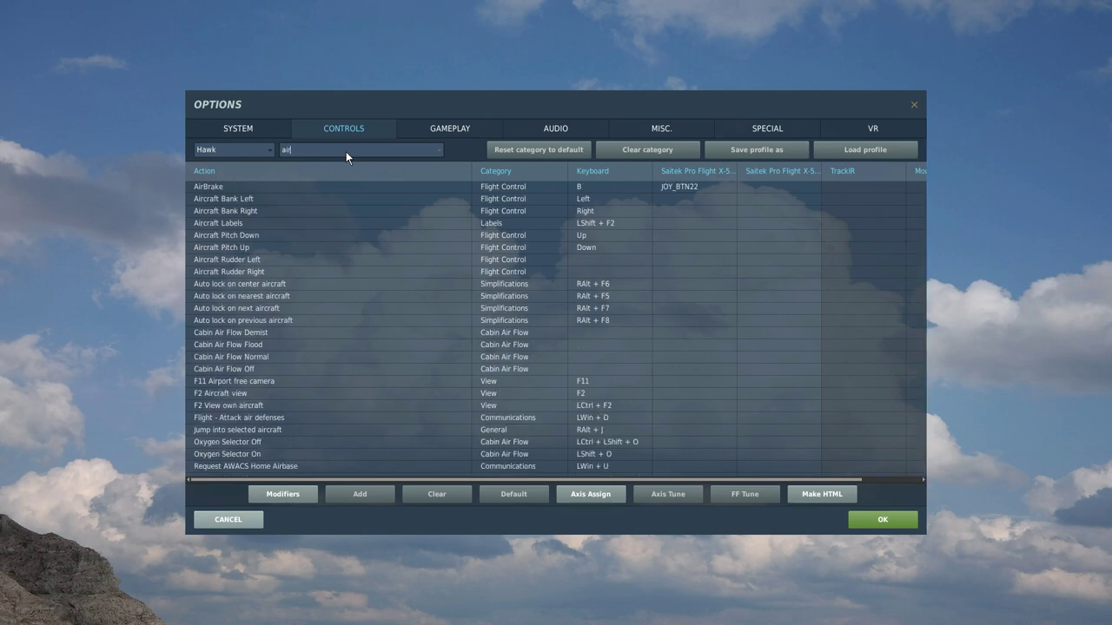
pyautogui.click(236, 187)
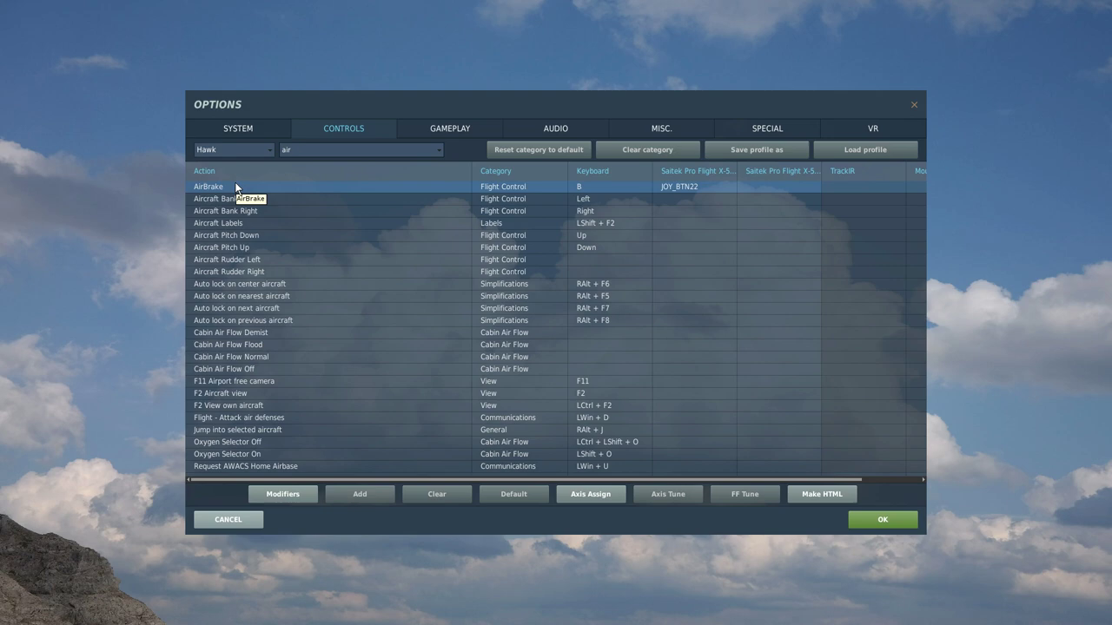
# - Assign AirBrake to JOY_BTN22 and add a second button on the first Saitek device
pyautogui.doubleClick(704, 190)
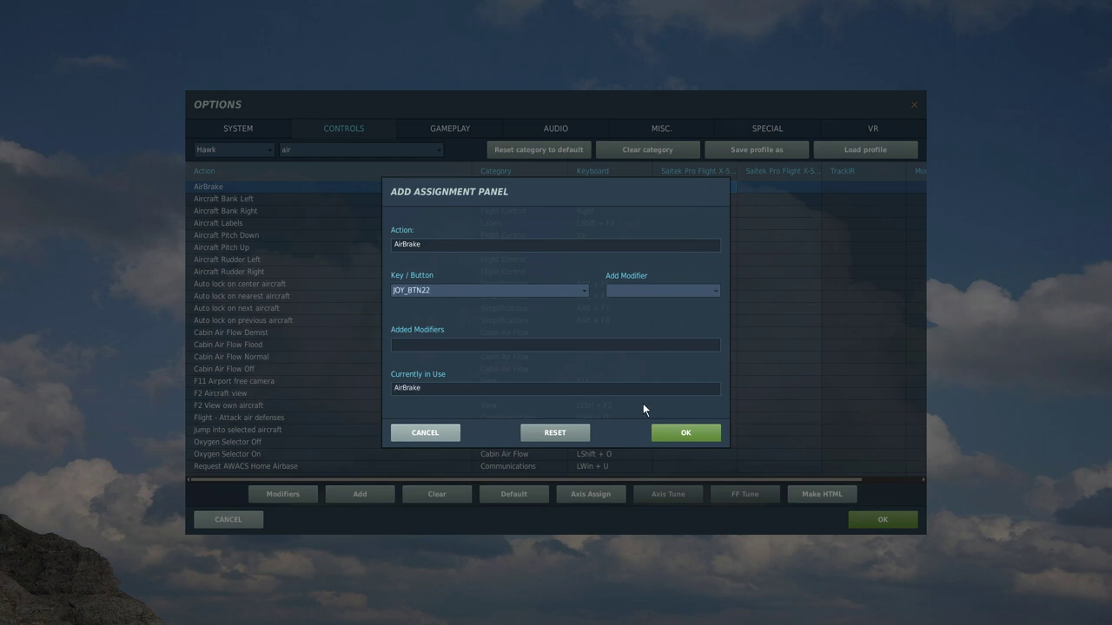
pyautogui.click(681, 434)
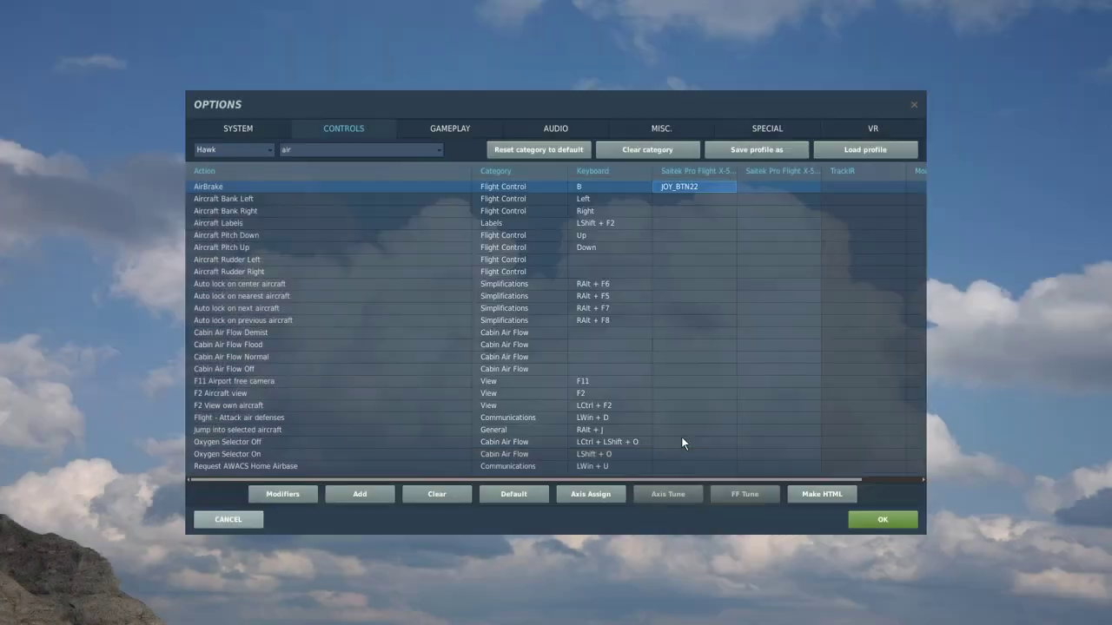
pyautogui.doubleClick(704, 186)
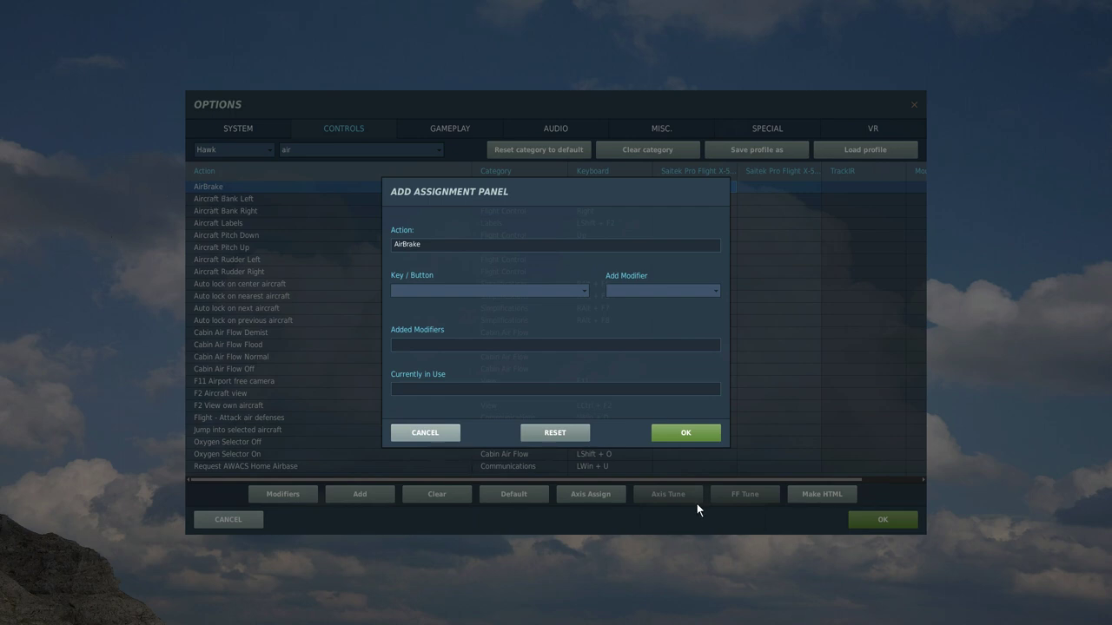
pyautogui.press('Return')
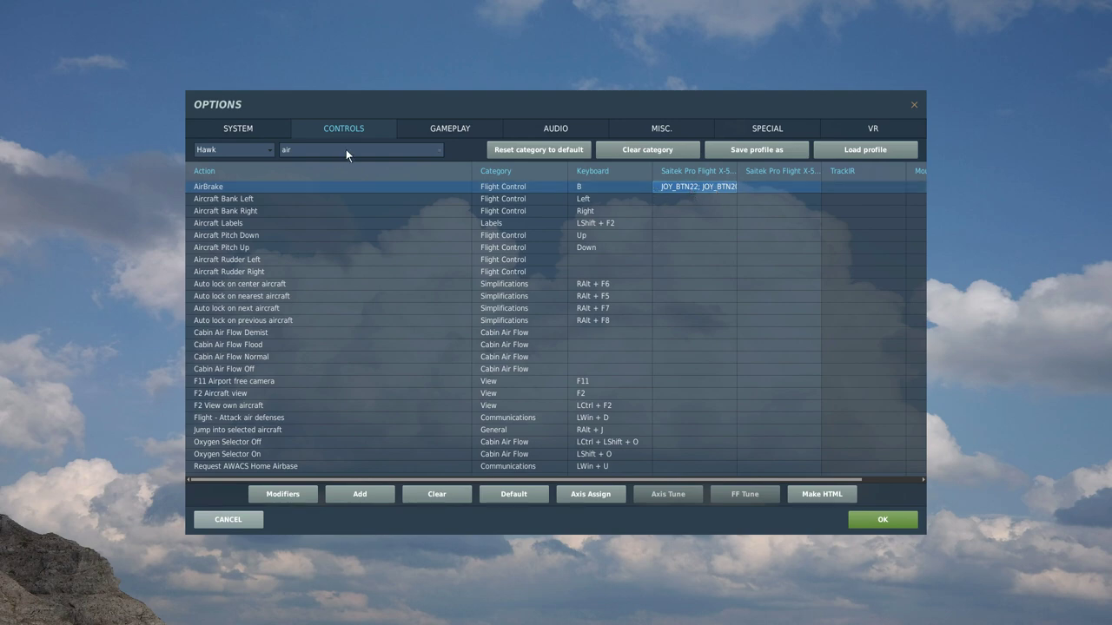
# - Search the commands for "wheel" and assign Wheel Brake On to JOY_BTN6 on the second Saitek device
pyautogui.press('BackSpace')
pyautogui.press('BackSpace')
pyautogui.press('BackSpace')
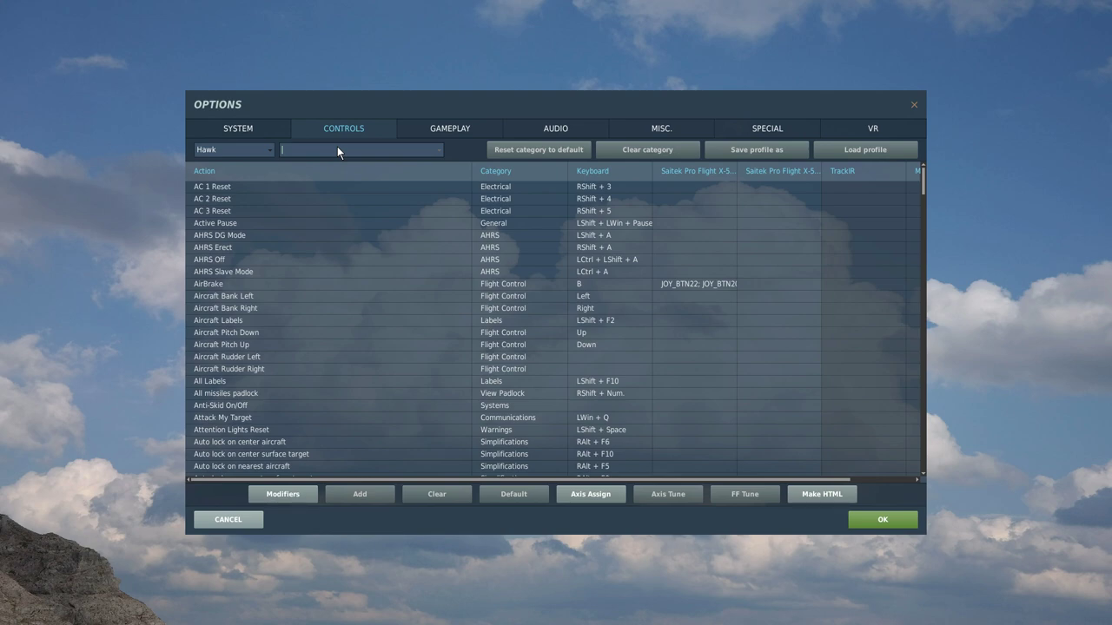
pyautogui.write('wheel')
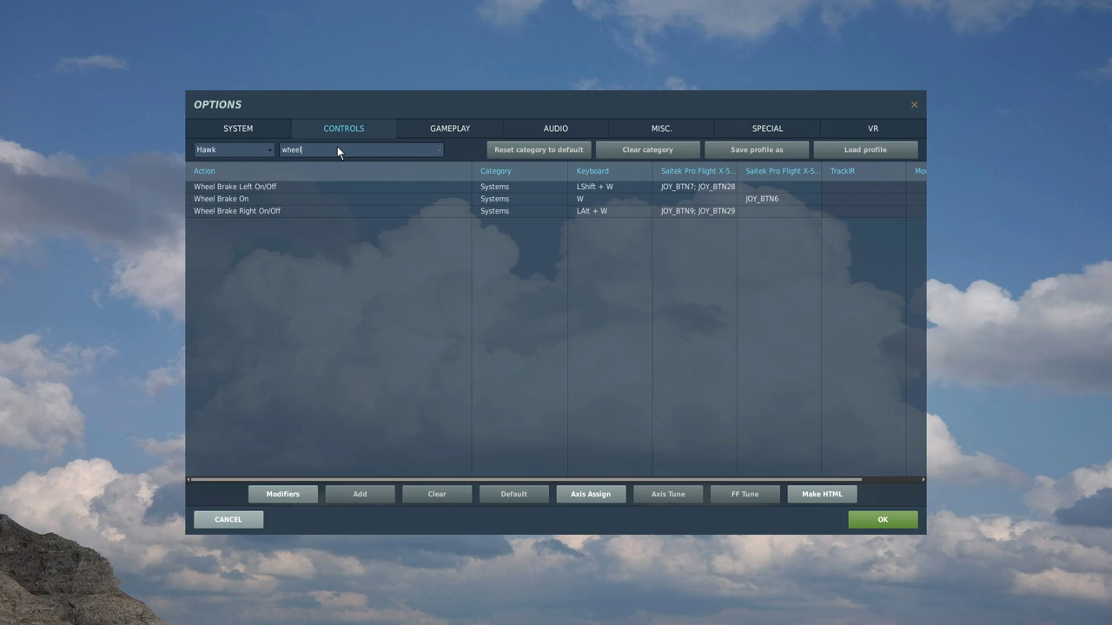
pyautogui.click(241, 199)
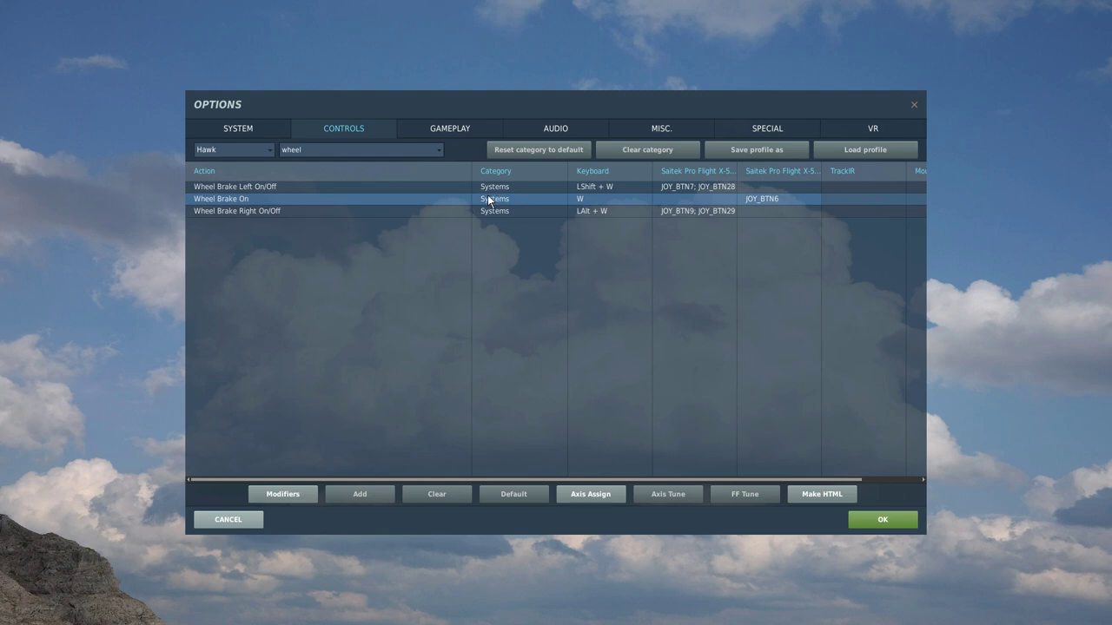
pyautogui.doubleClick(775, 199)
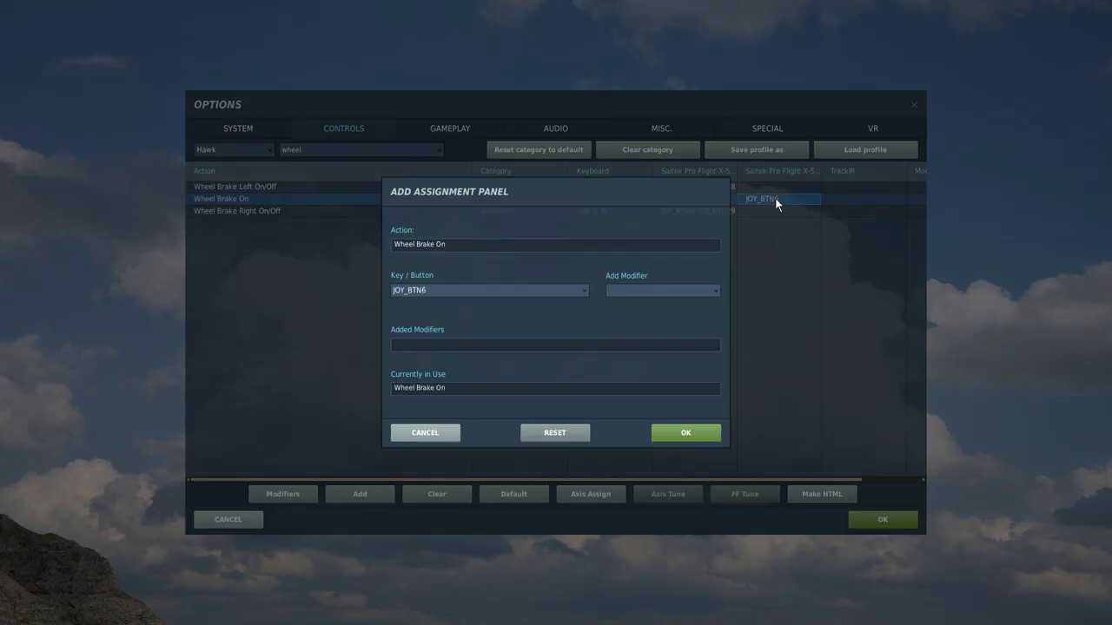
pyautogui.click(695, 432)
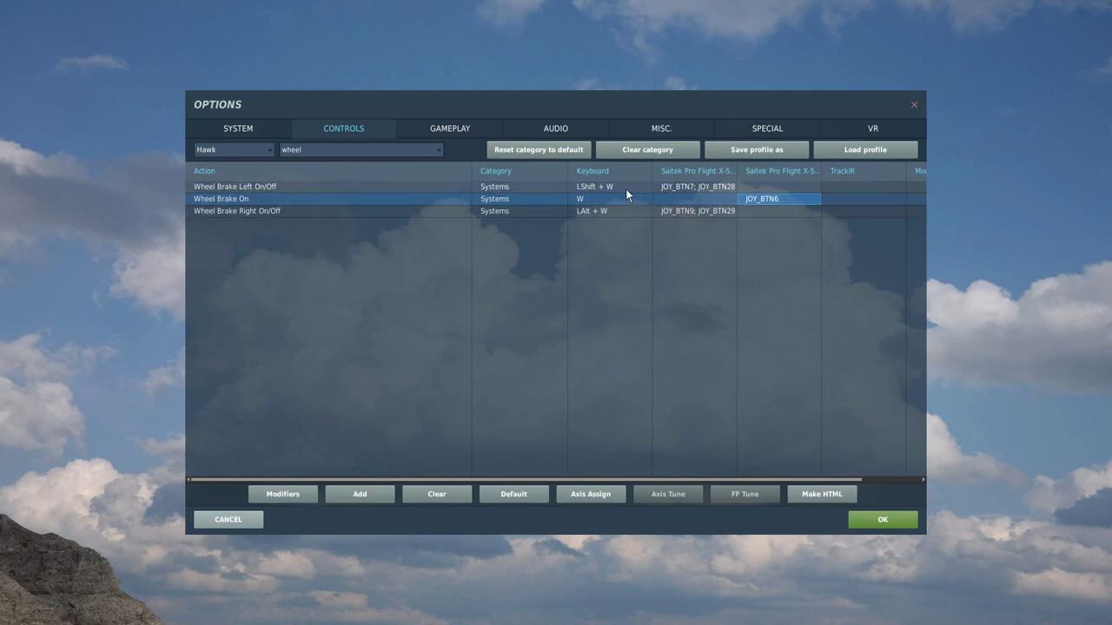
# - Assign Wheel Brake Left On/Off to both JOY_BTN7 and JOY_BTN28 on the first Saitek device
pyautogui.click(699, 186)
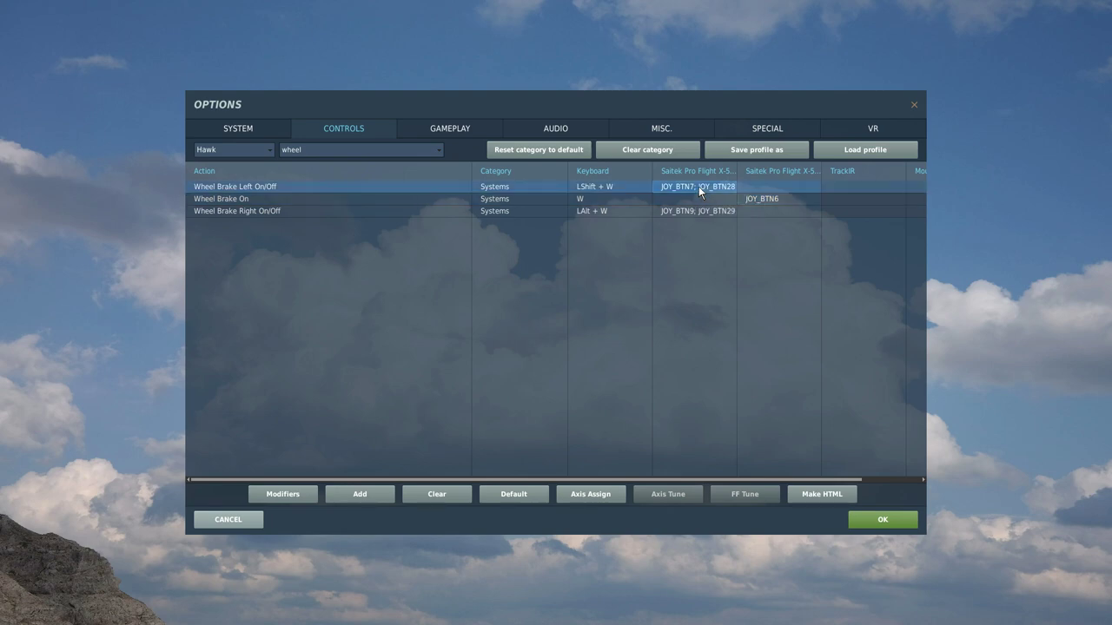
pyautogui.doubleClick(699, 186)
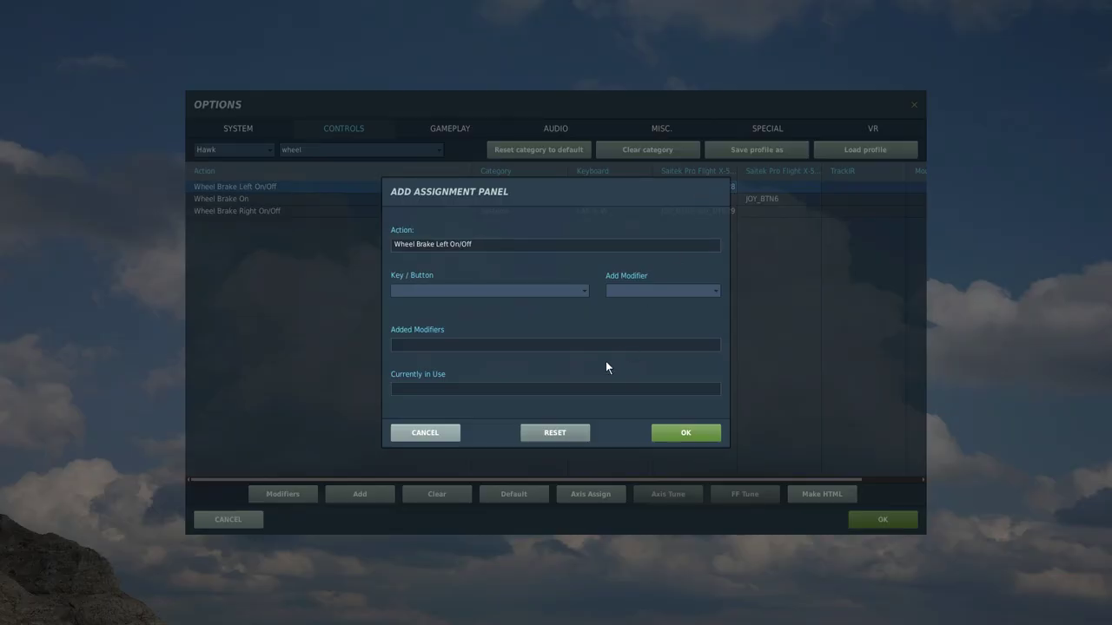
pyautogui.click(686, 433)
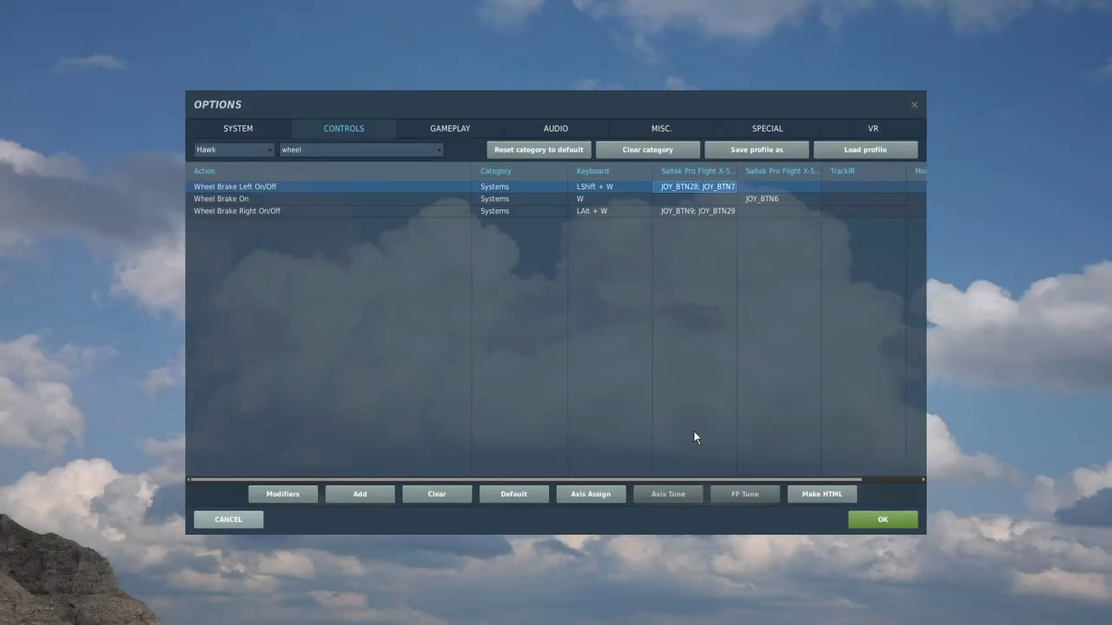
pyautogui.doubleClick(695, 188)
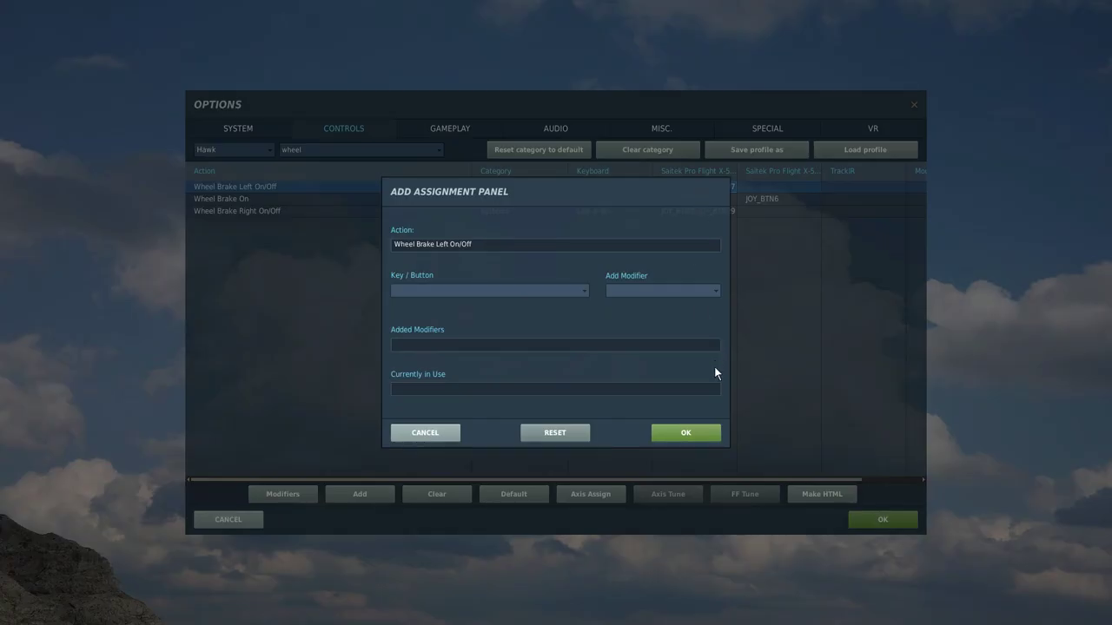
pyautogui.click(697, 433)
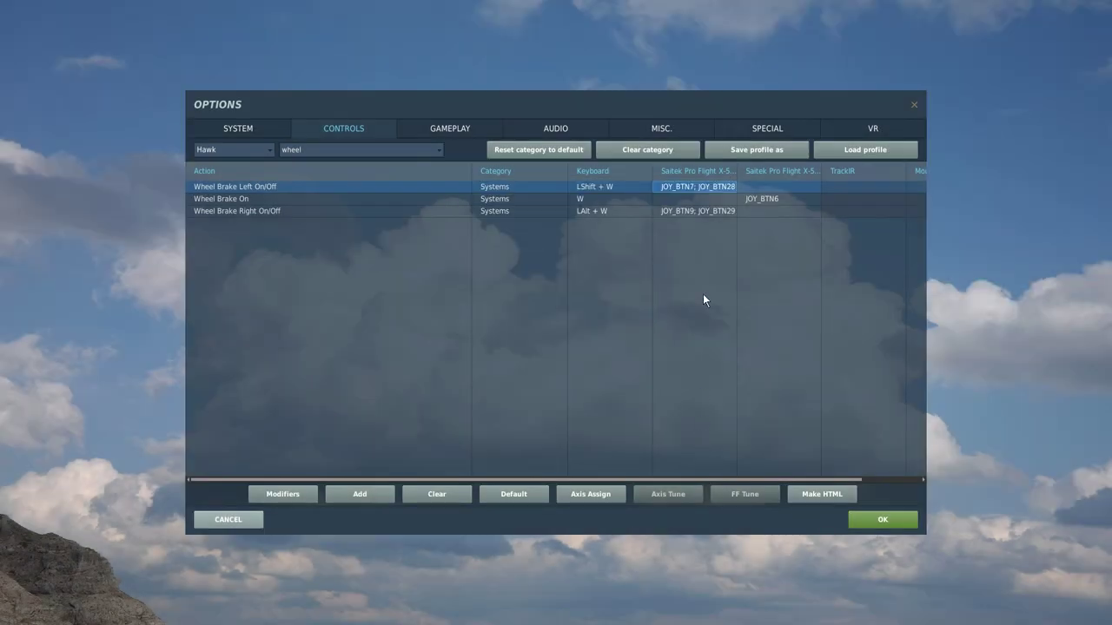
# - Assign Wheel Brake Right On/Off to both JOY_BTN9 and JOY_BTN29 on the first Saitek device
pyautogui.doubleClick(698, 212)
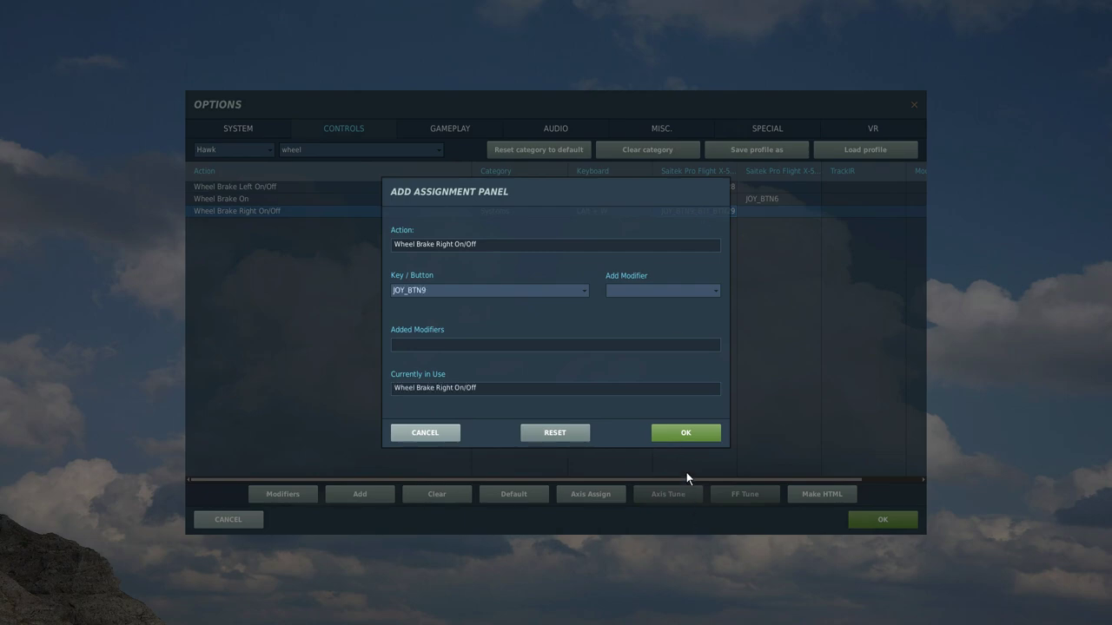
pyautogui.click(687, 437)
pyautogui.doubleClick(706, 212)
pyautogui.click(680, 430)
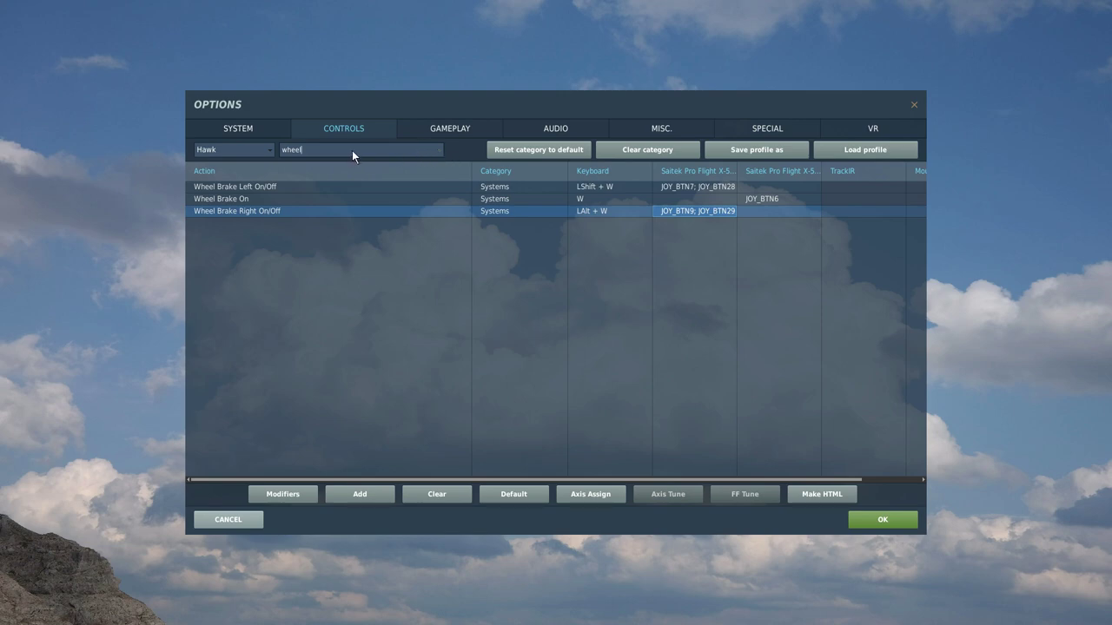
# - Replace the wheel brake search with "auto" to filter the Hawk's commands
pyautogui.press('BackSpace')
pyautogui.press('BackSpace')
pyautogui.press('BackSpace')
pyautogui.press('BackSpace')
pyautogui.press('BackSpace')
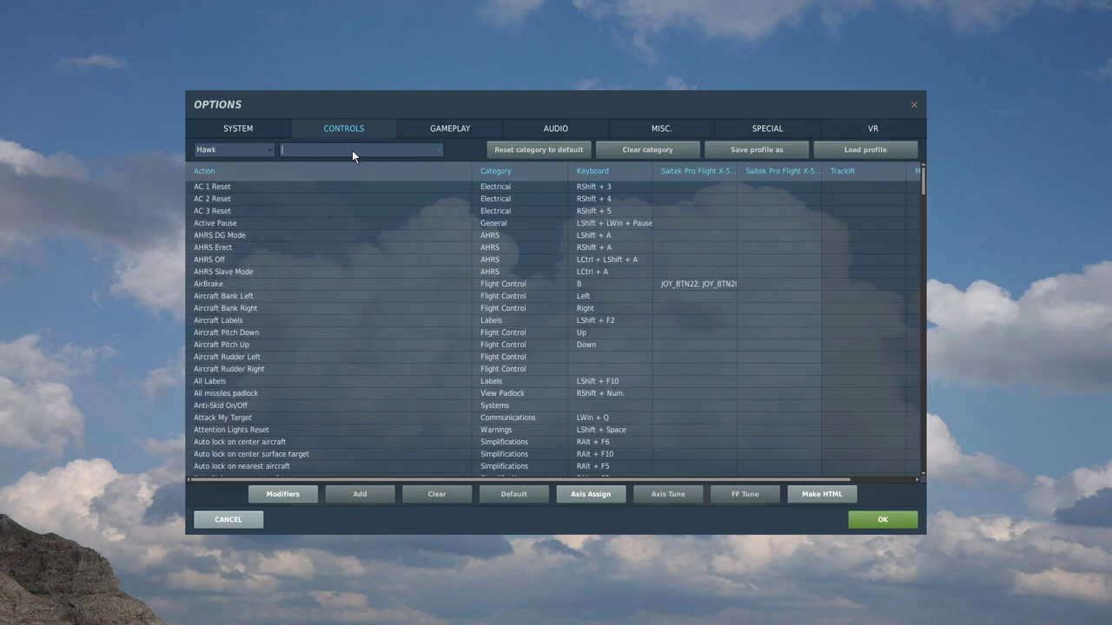
pyautogui.write('auto')
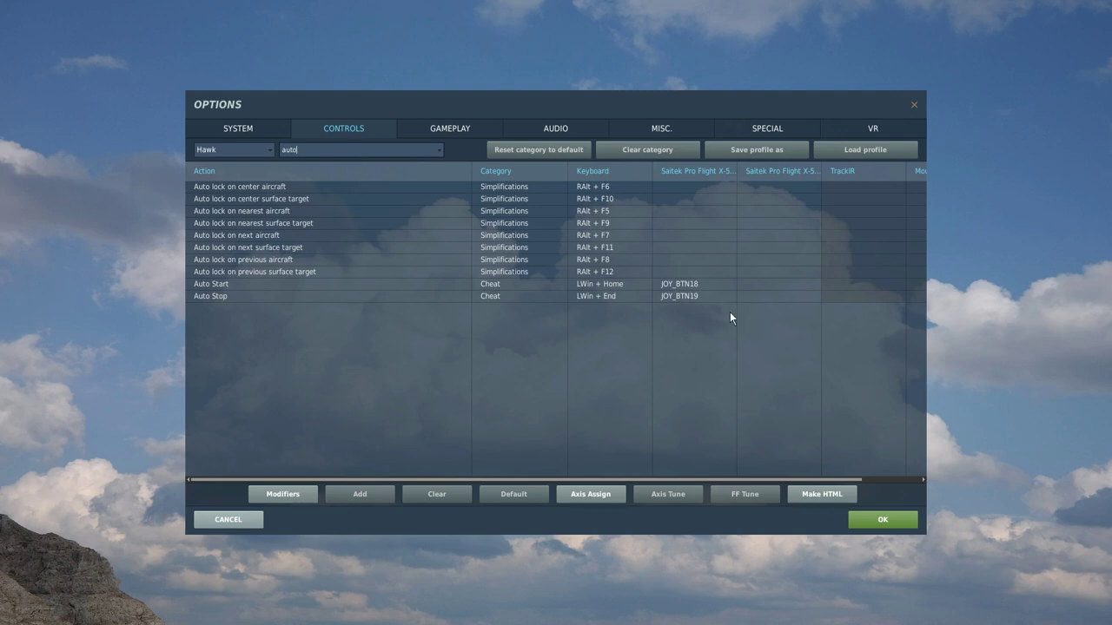
# - Assign Auto Start to JOY_BTN18 and Auto Stop to JOY_BTN19 on the first Saitek device
pyautogui.doubleClick(686, 286)
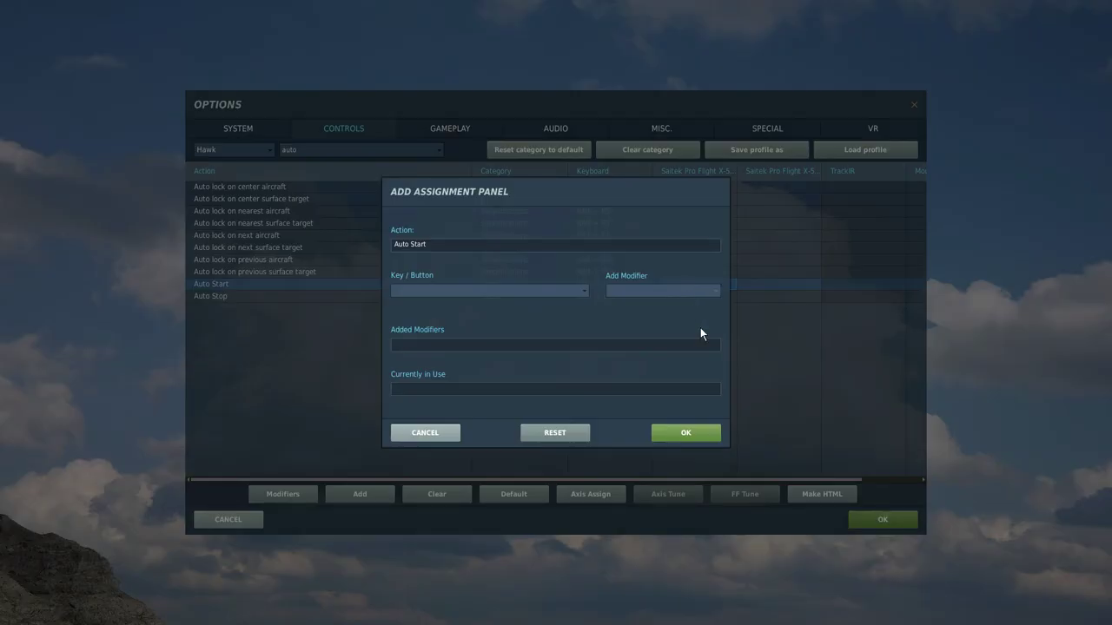
pyautogui.click(682, 432)
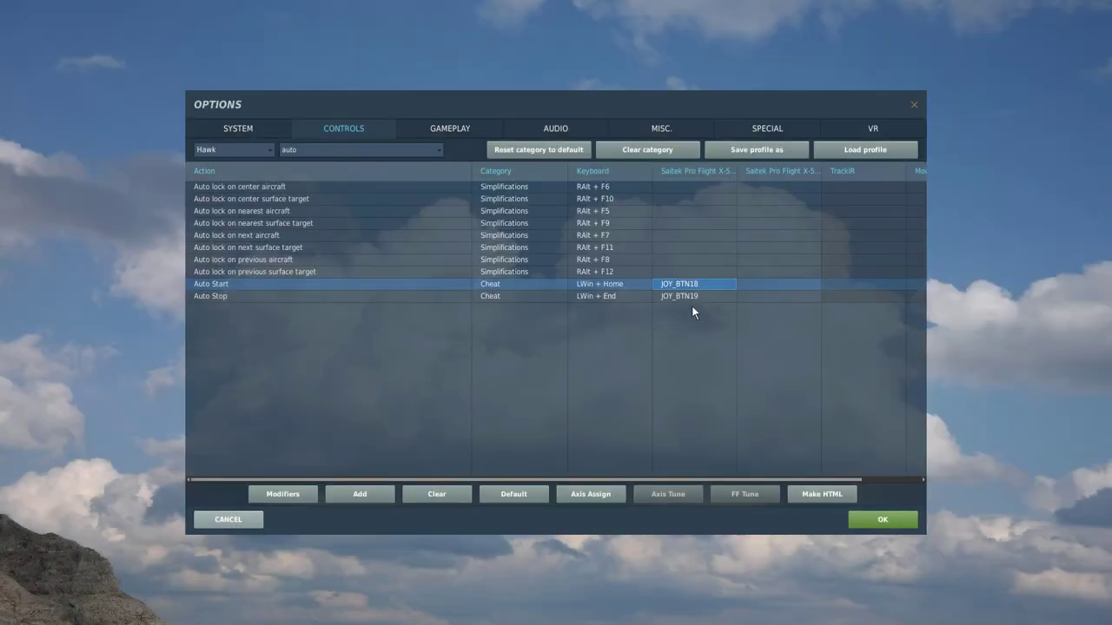
pyautogui.doubleClick(689, 295)
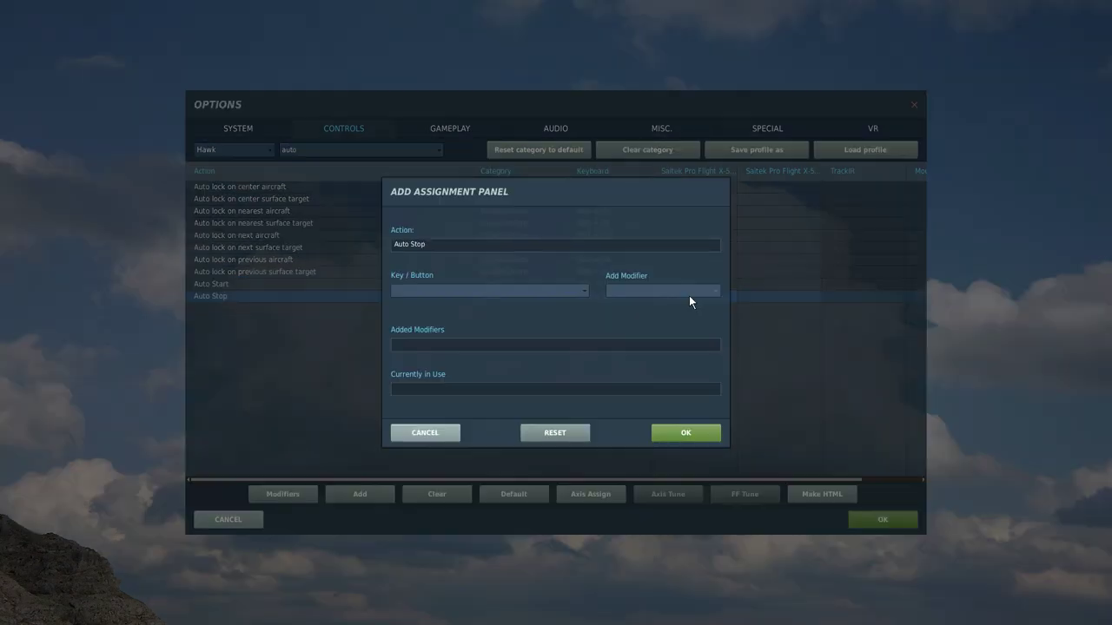
pyautogui.click(682, 436)
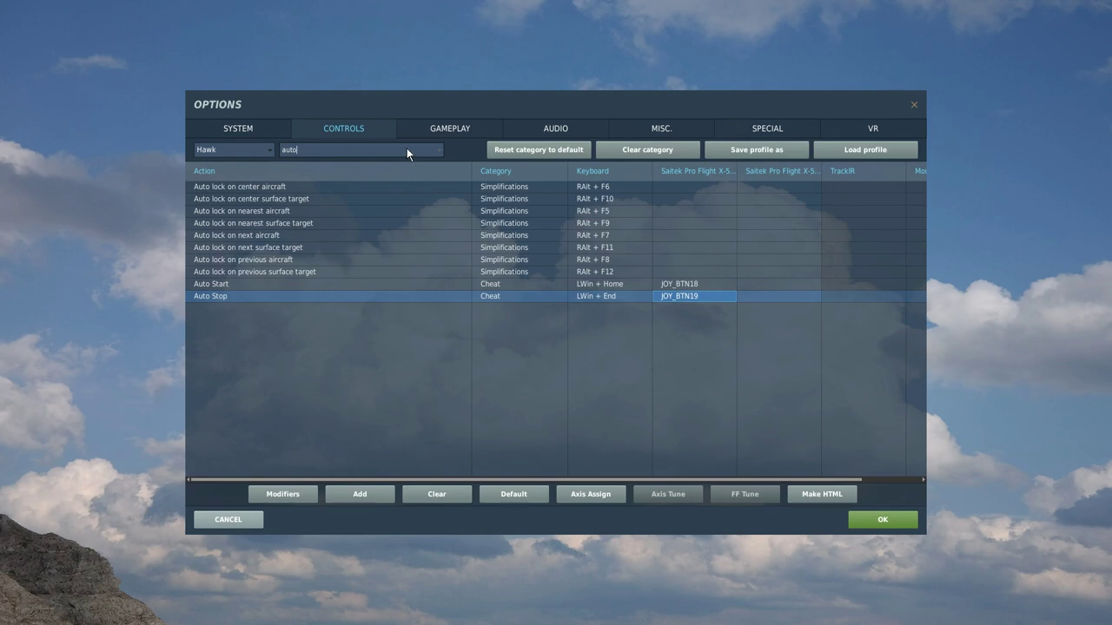
# - Replace the "auto" search with "weap" to filter the Hawk's commands
pyautogui.press('BackSpace')
pyautogui.press('BackSpace')
pyautogui.press('BackSpace')
pyautogui.press('BackSpace')
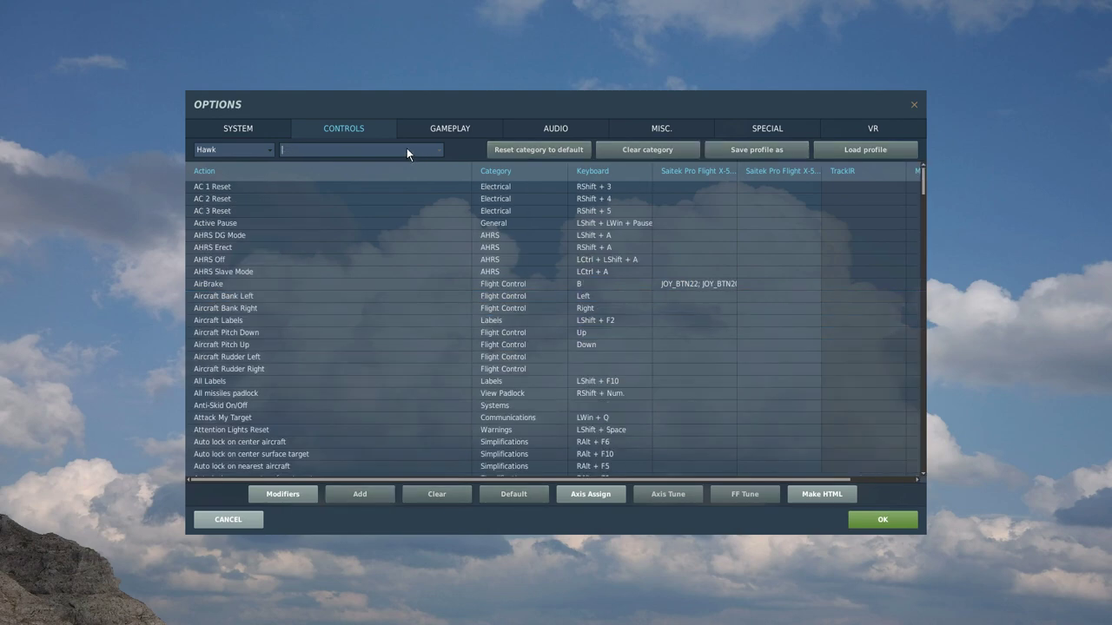
pyautogui.write('weap')
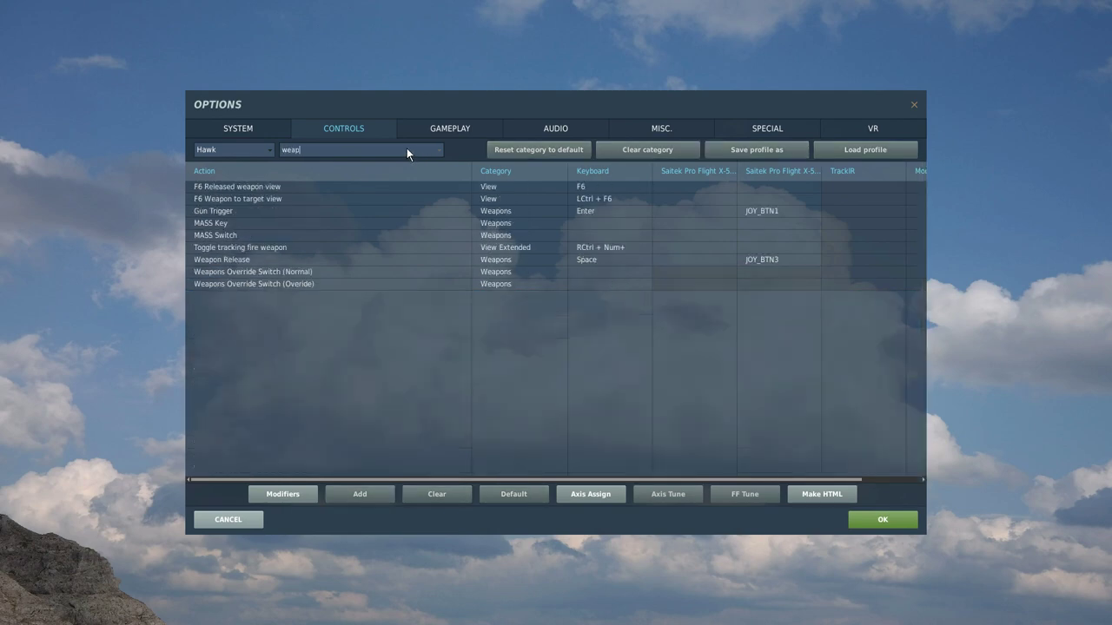
# - Assign Gun Trigger to JOY_BTN1 and Weapon Release to JOY_BTN3 on the second Saitek device
pyautogui.click(292, 215)
pyautogui.doubleClick(766, 211)
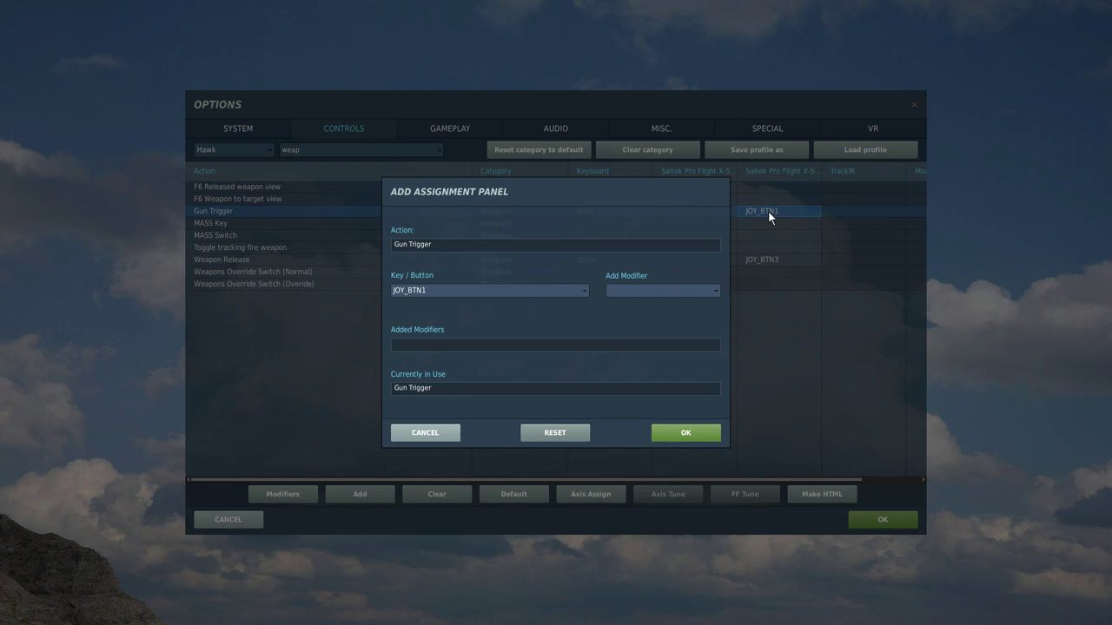
pyautogui.click(666, 430)
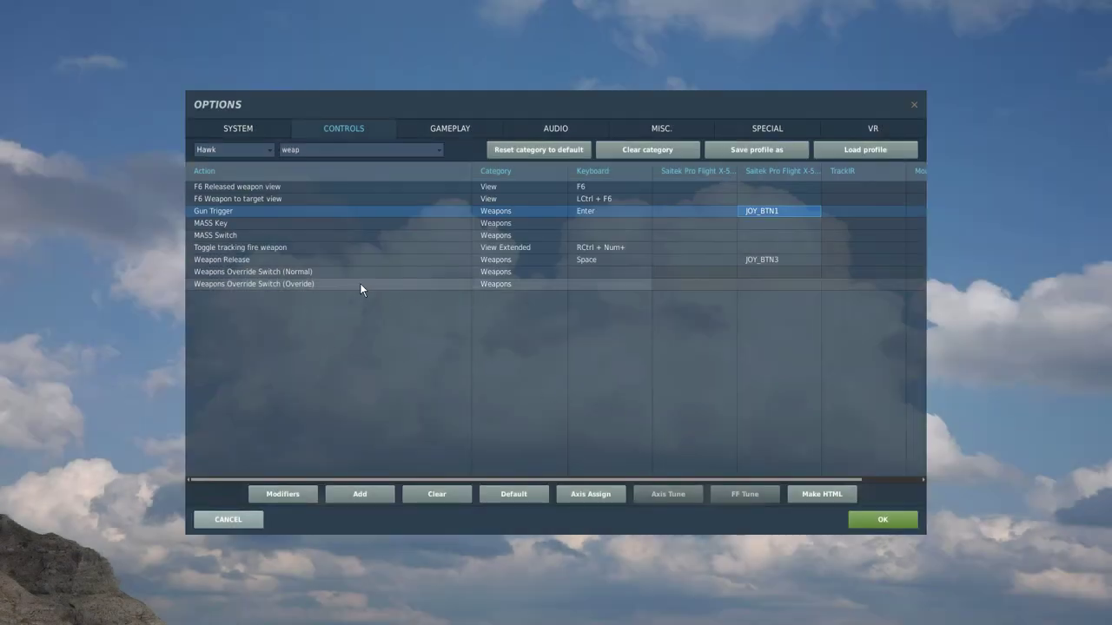
pyautogui.click(259, 261)
pyautogui.doubleClick(759, 260)
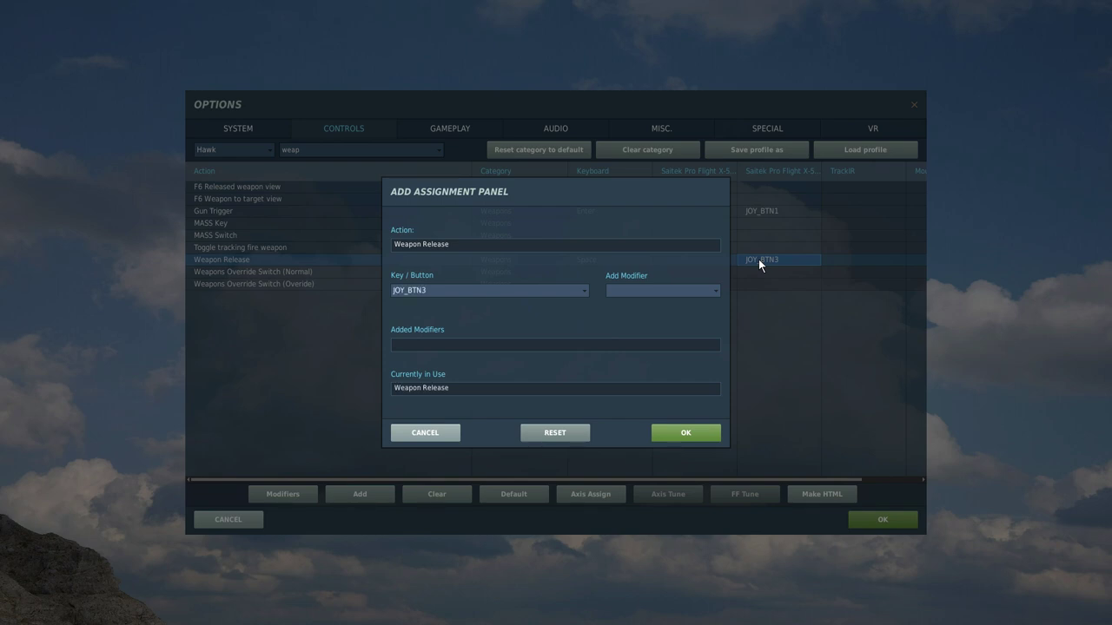
pyautogui.click(686, 434)
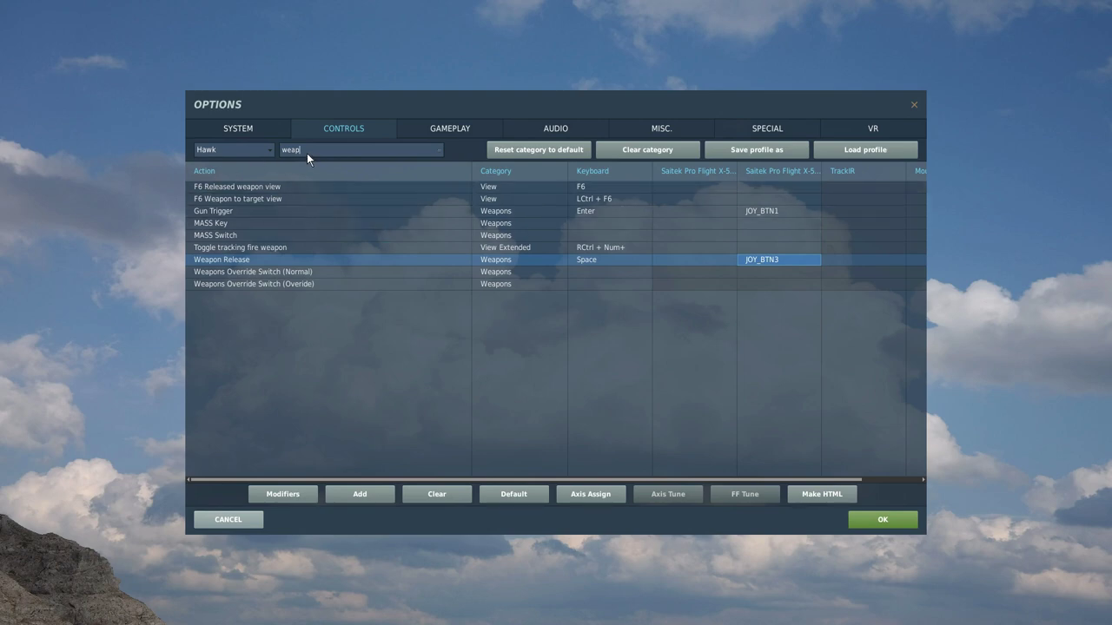
# - Replace the weapons search with "trim" to filter the Hawk's commands
pyautogui.press('BackSpace')
pyautogui.press('BackSpace')
pyautogui.press('BackSpace')
pyautogui.press('BackSpace')
pyautogui.write('trim')
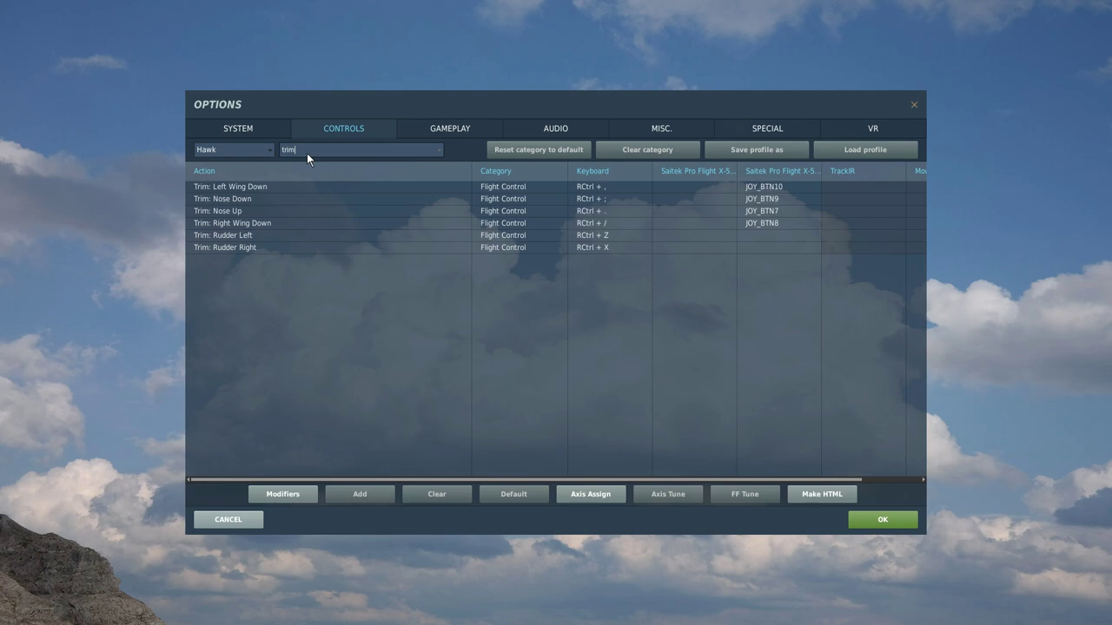
# - Assign Trim: Left Wing Down to JOY_BTN10 and Trim: Nose Down to JOY_BTN9 on the second Saitek device
pyautogui.doubleClick(786, 184)
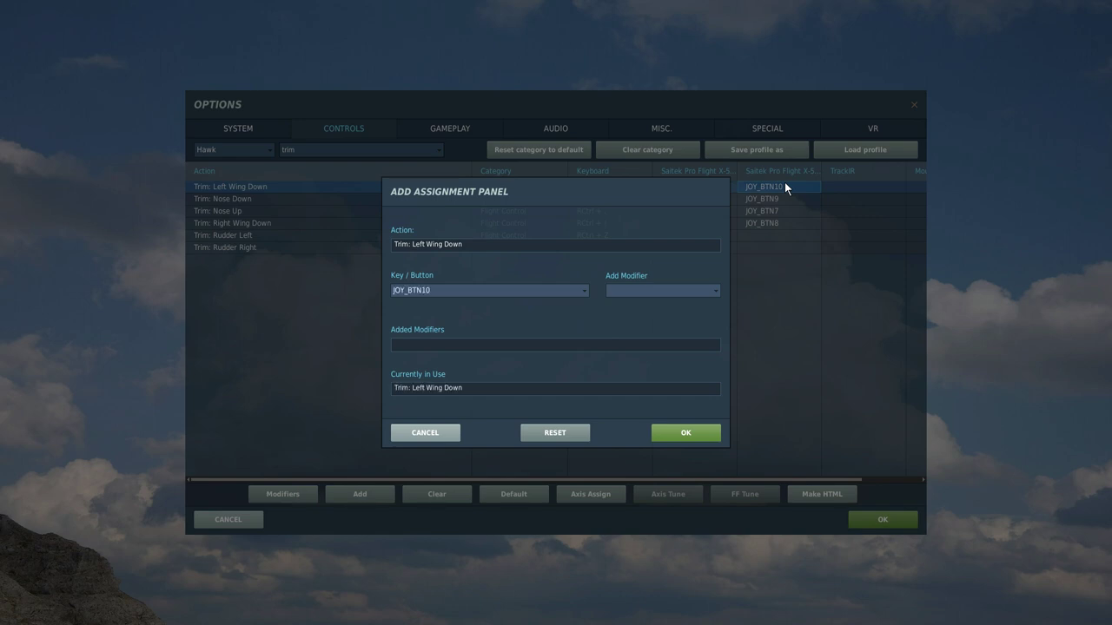
pyautogui.click(682, 435)
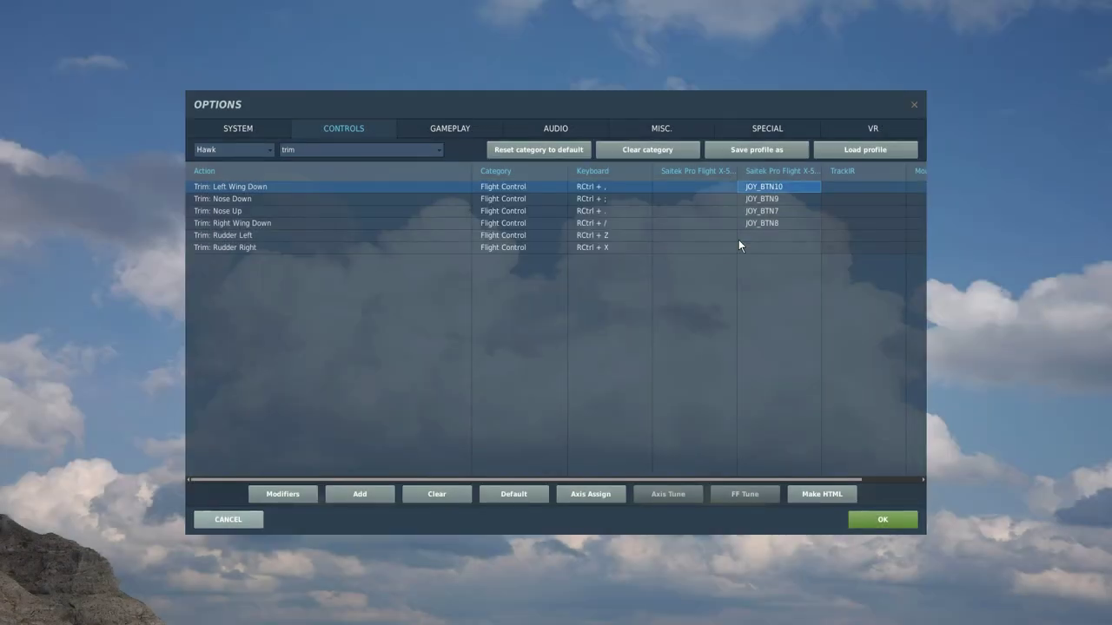
pyautogui.doubleClick(768, 198)
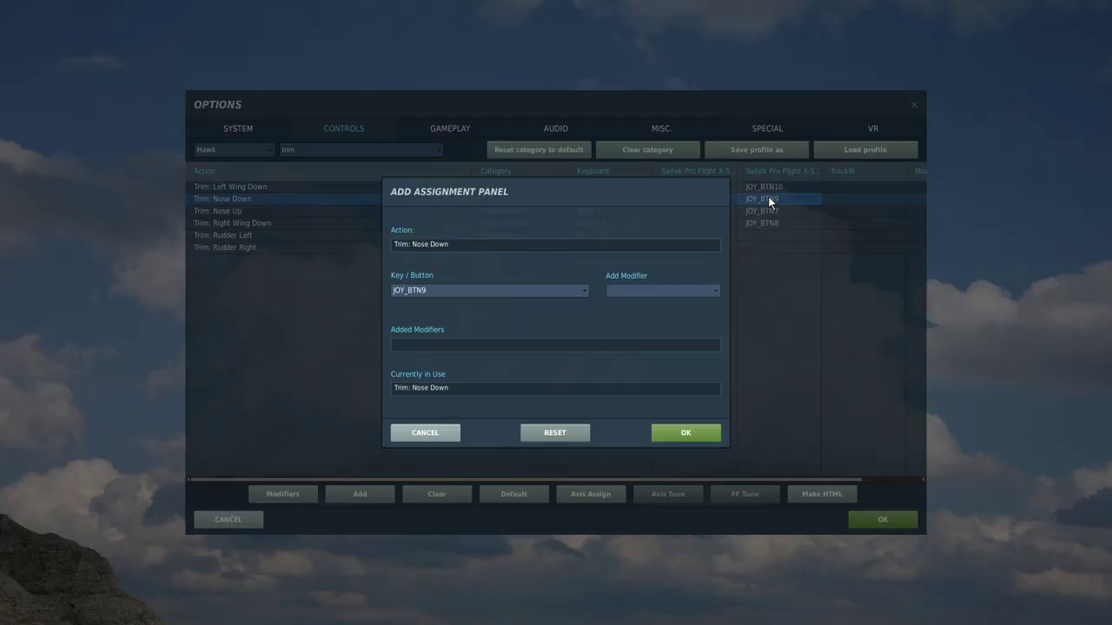
pyautogui.click(686, 433)
# - Assign Trim: Nose Up to JOY_BTN7 and Trim: Right Wing Down to JOY_BTN8 on the second Saitek device
pyautogui.doubleClick(784, 216)
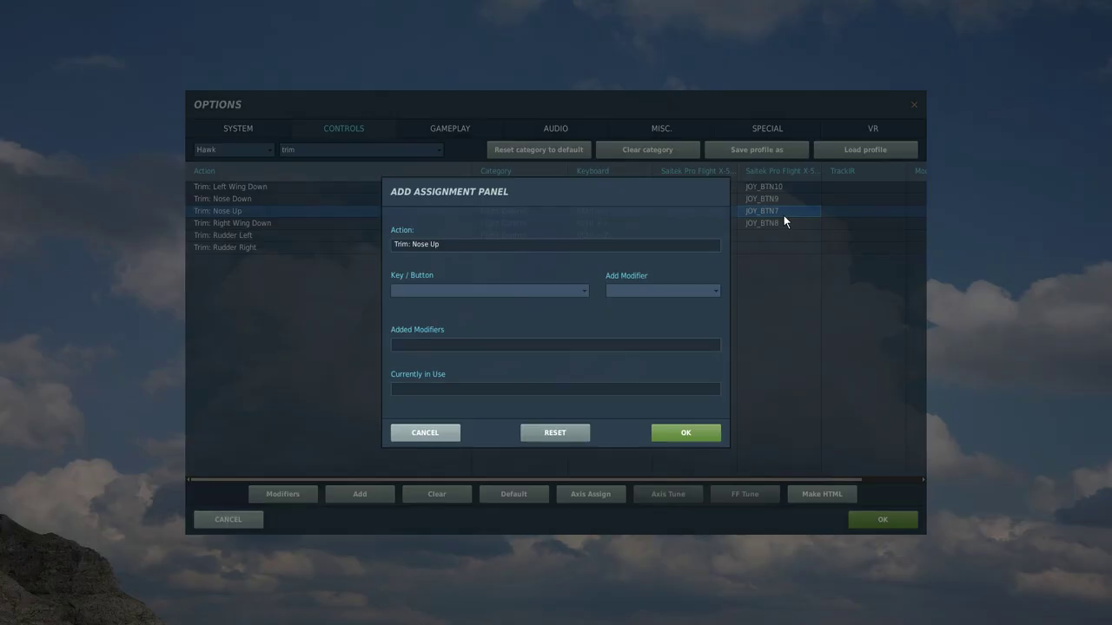
pyautogui.click(674, 436)
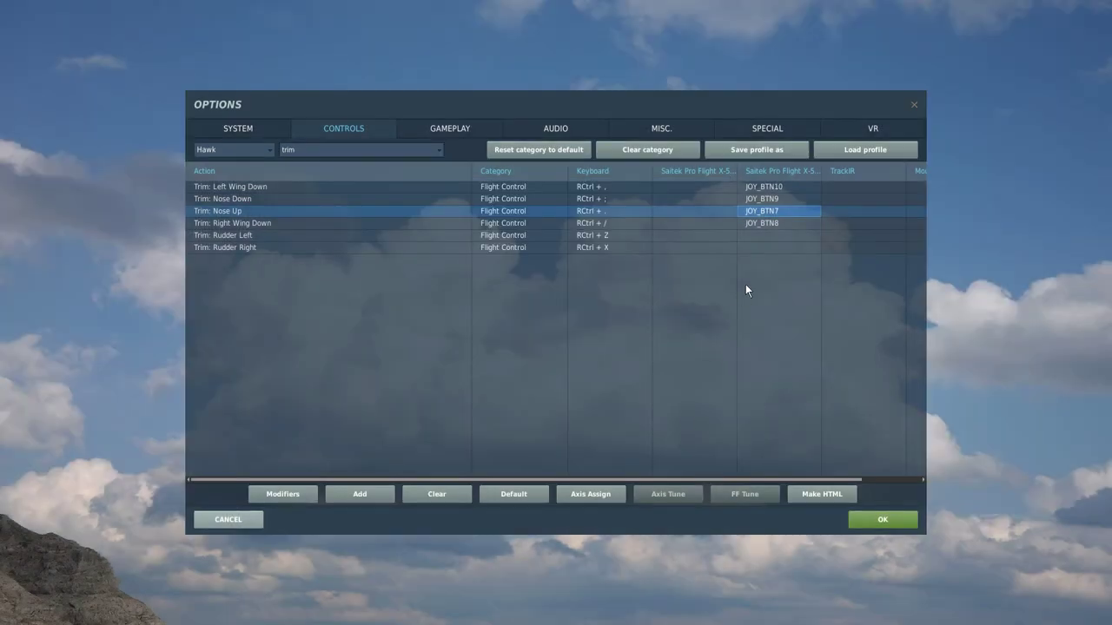
pyautogui.doubleClick(783, 227)
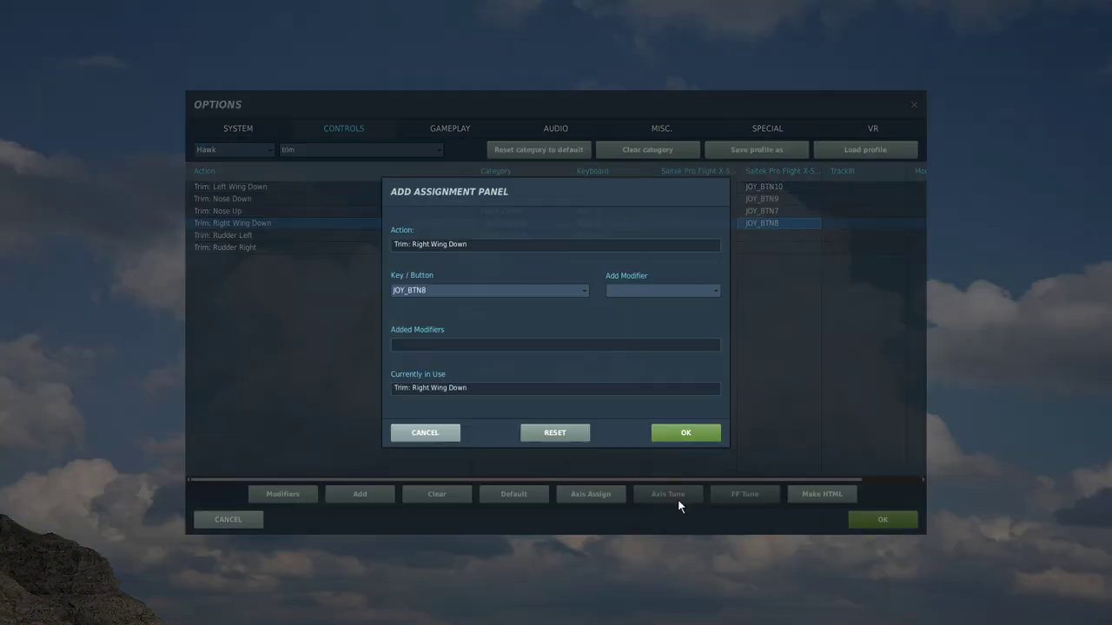
pyautogui.click(688, 434)
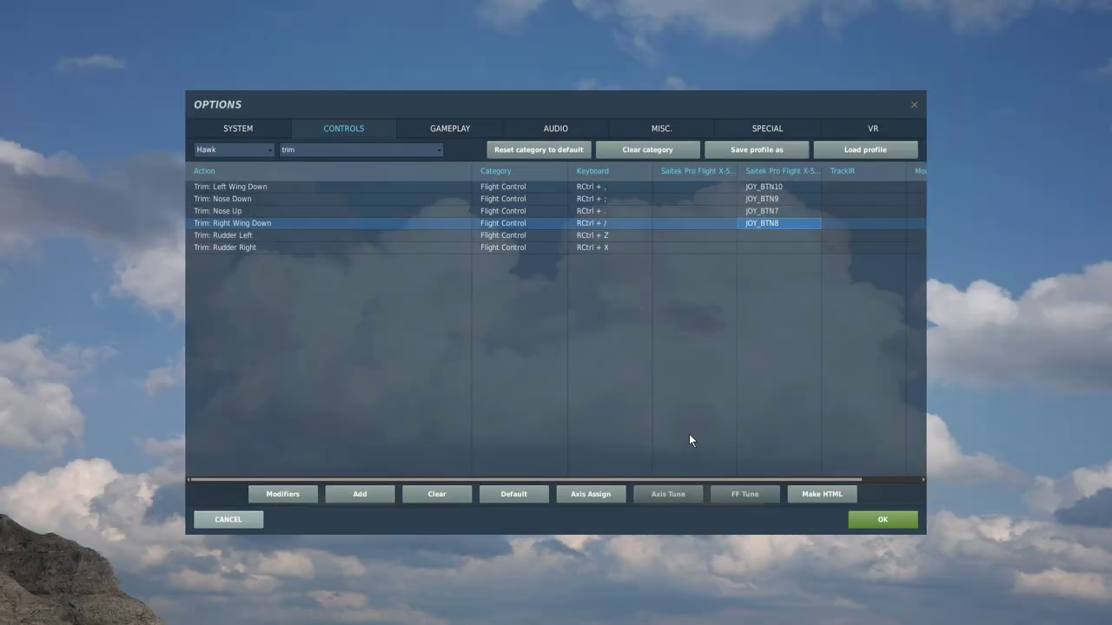